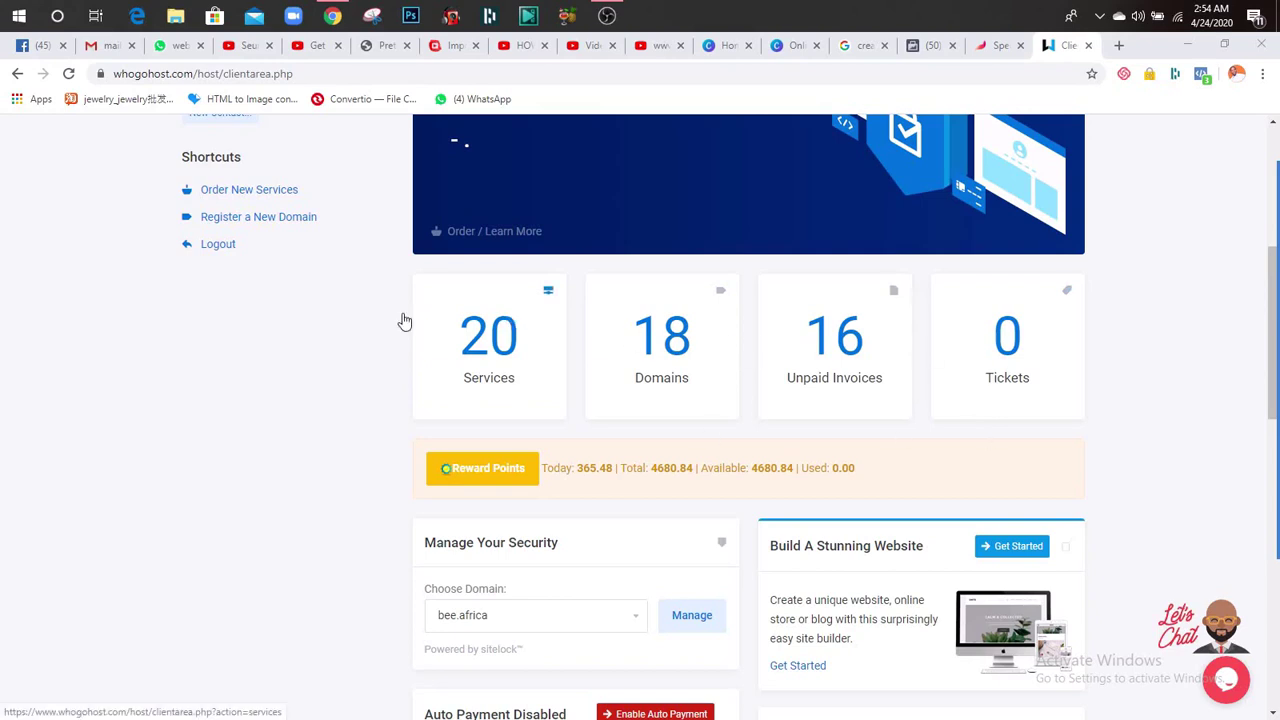
Open the Services list, page through to page 3, and open the bee.africa hosting service
{"action": "left_click", "coordinate": [492, 336]}
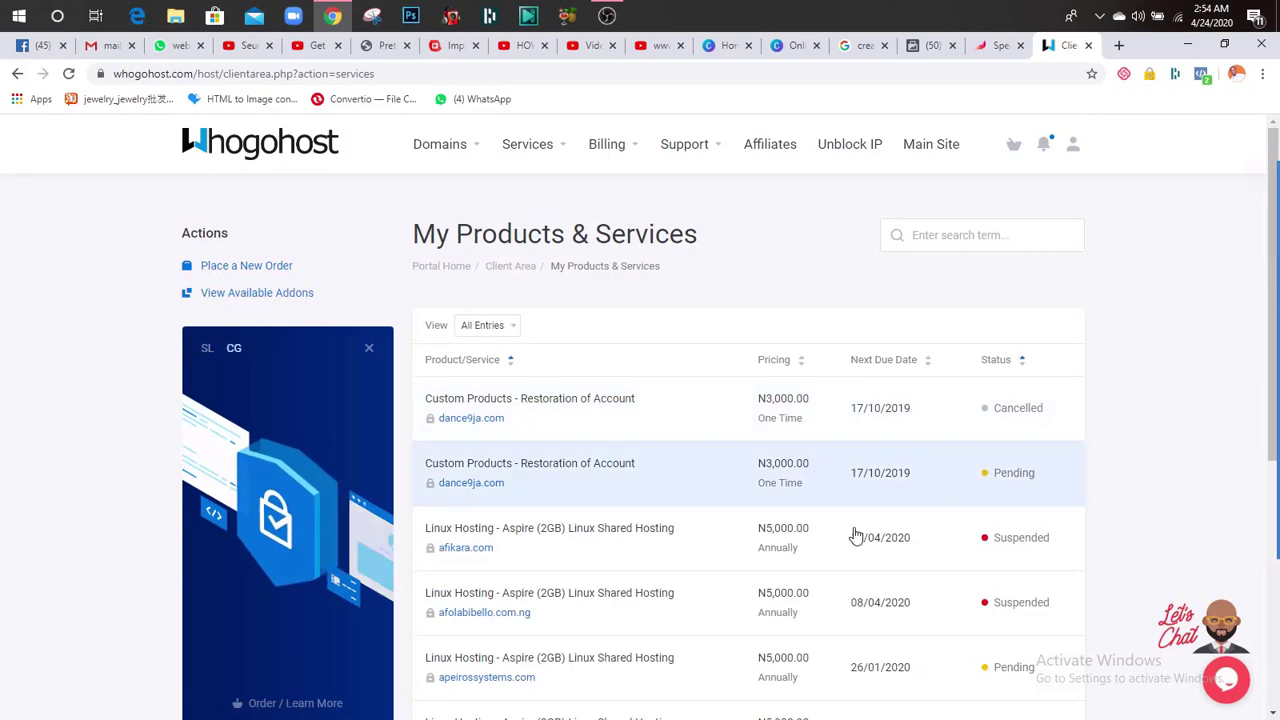
{"action": "scroll", "coordinate": [851, 531], "scroll_direction": "down", "scroll_amount": 2}
{"action": "scroll", "coordinate": [855, 535], "scroll_direction": "down", "scroll_amount": 2}
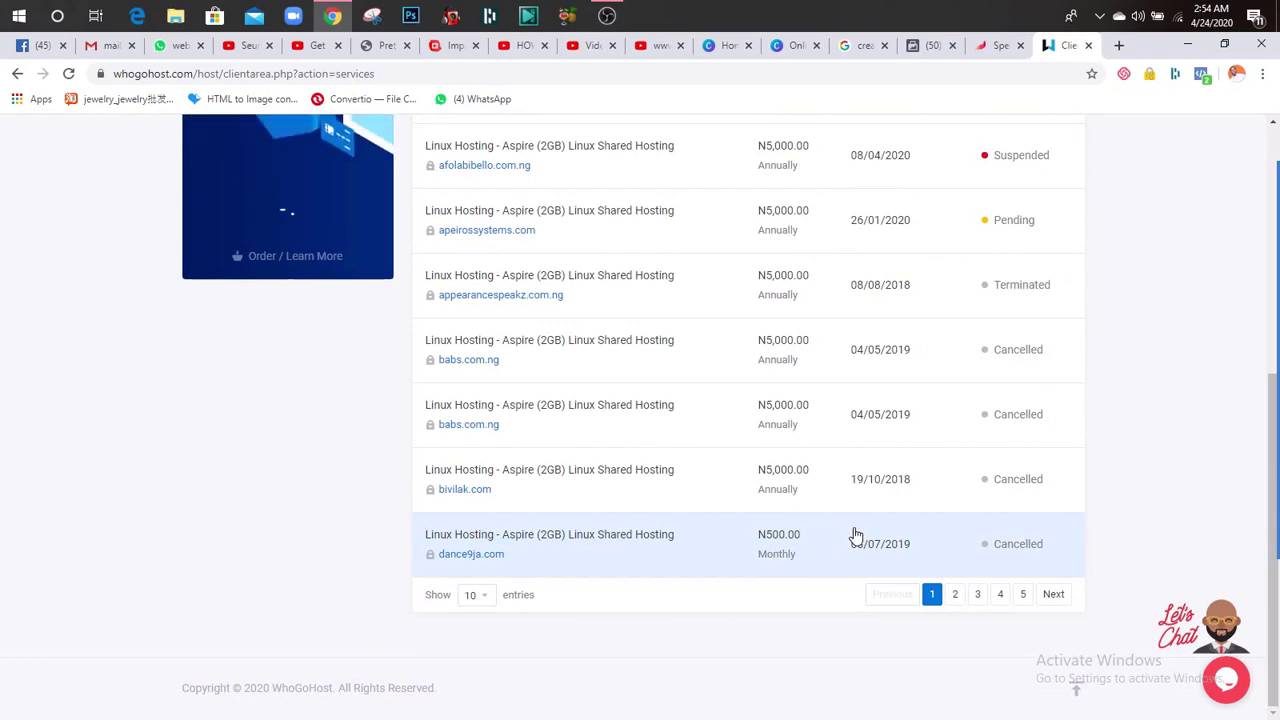
{"action": "left_click", "coordinate": [1022, 596]}
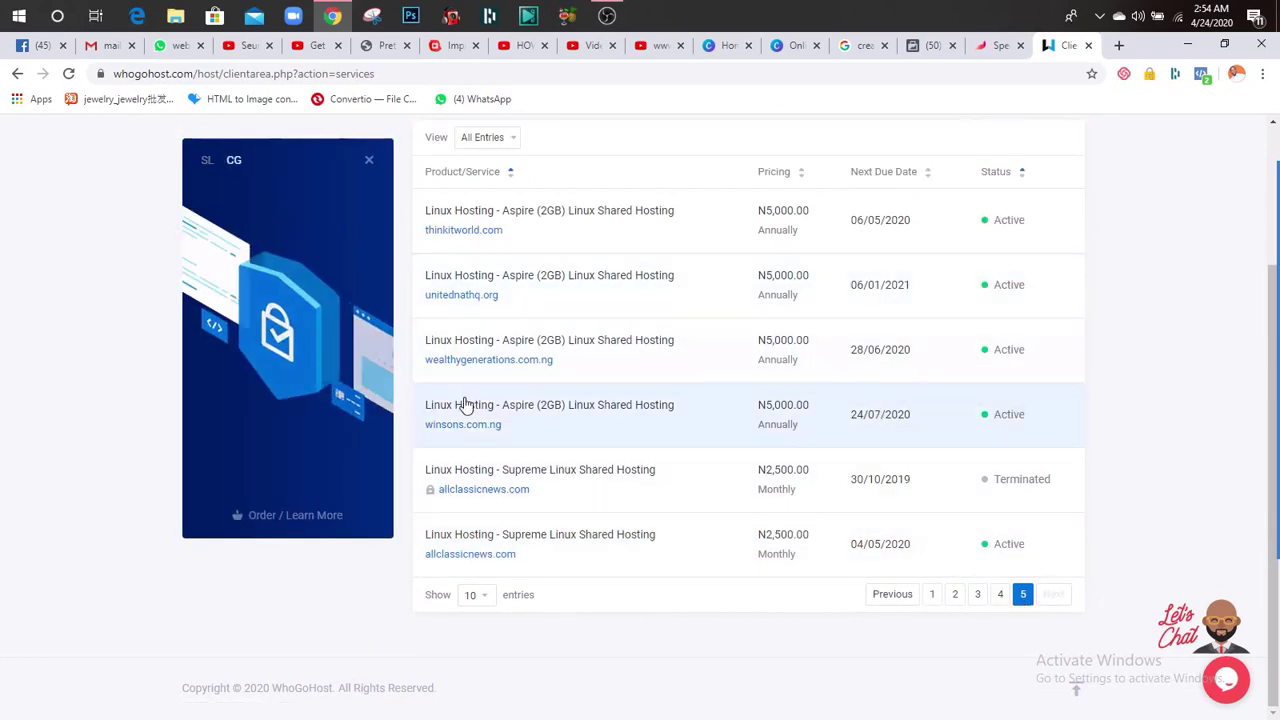
{"action": "left_click", "coordinate": [1000, 595]}
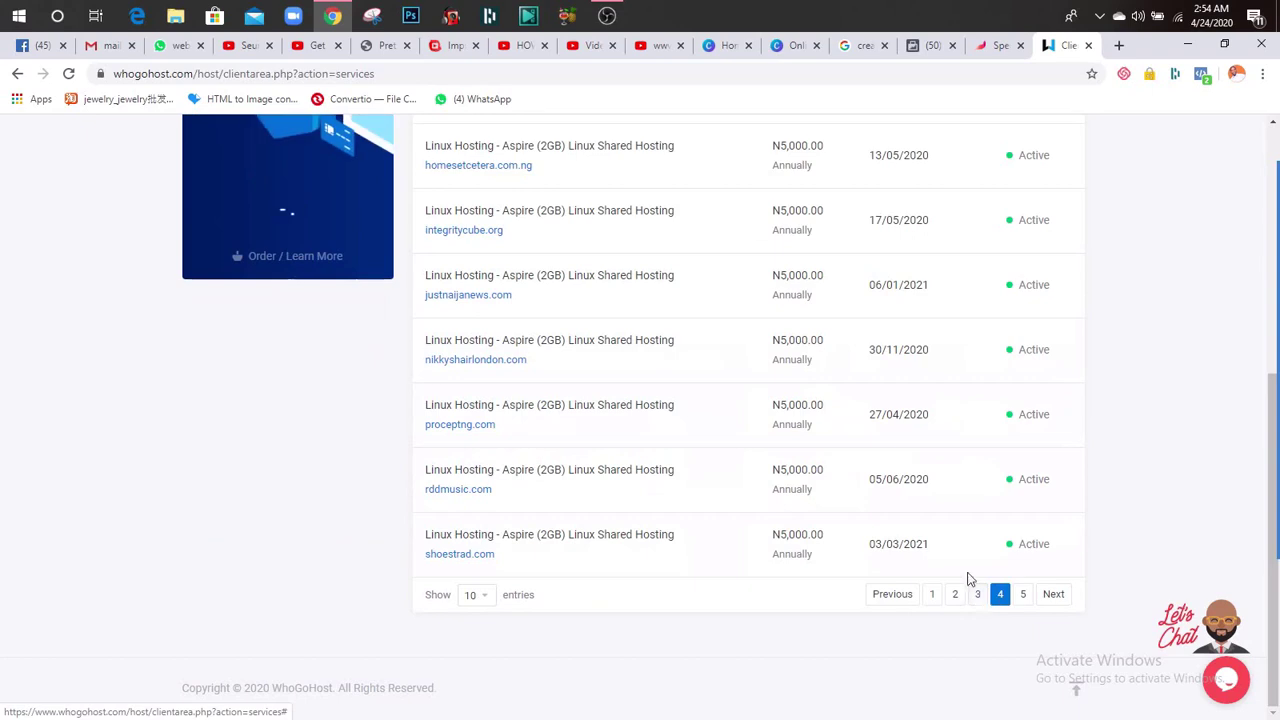
{"action": "scroll", "coordinate": [913, 461], "scroll_direction": "up", "scroll_amount": 3}
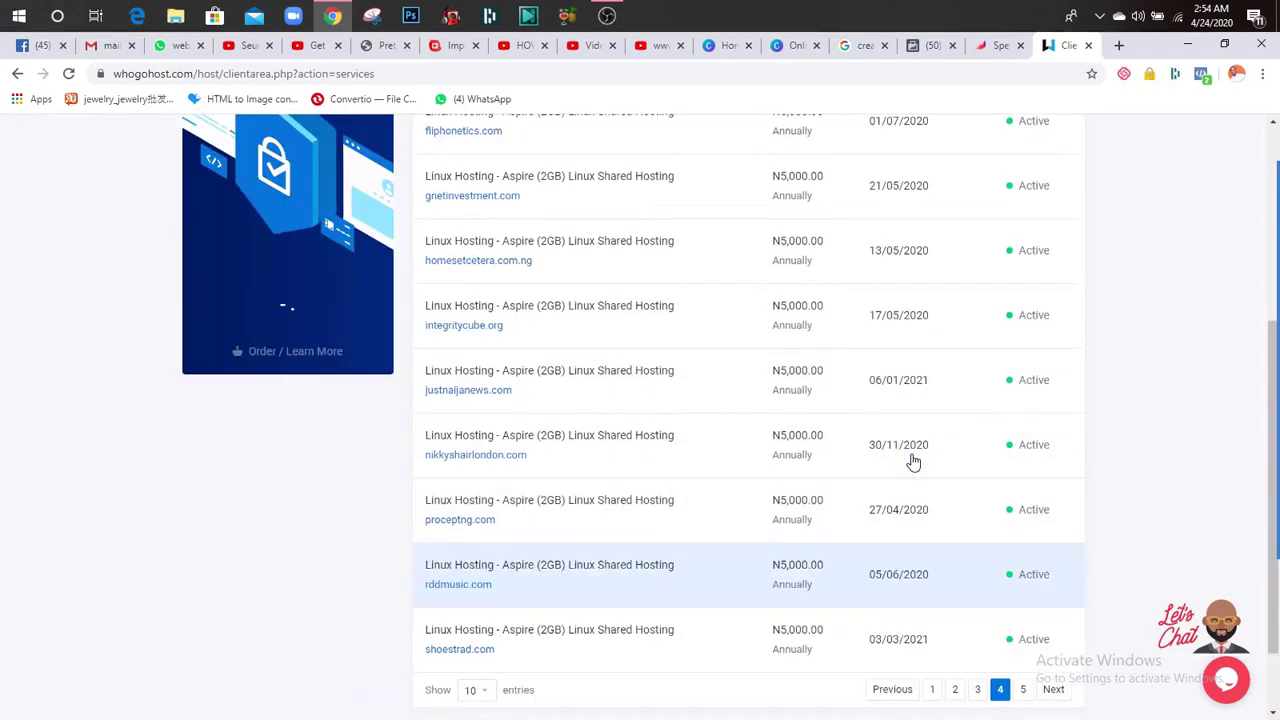
{"action": "scroll", "coordinate": [913, 461], "scroll_direction": "up", "scroll_amount": 2}
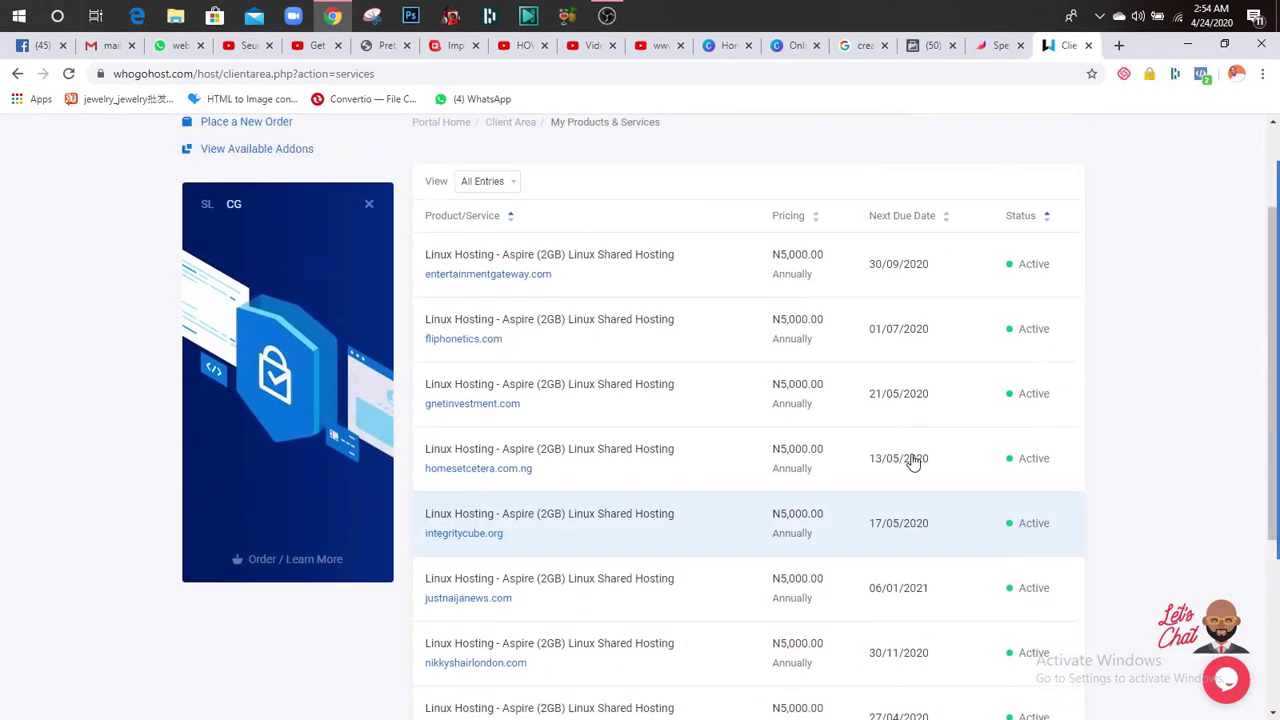
{"action": "scroll", "coordinate": [913, 461], "scroll_direction": "down", "scroll_amount": 3}
{"action": "scroll", "coordinate": [913, 461], "scroll_direction": "down", "scroll_amount": 2}
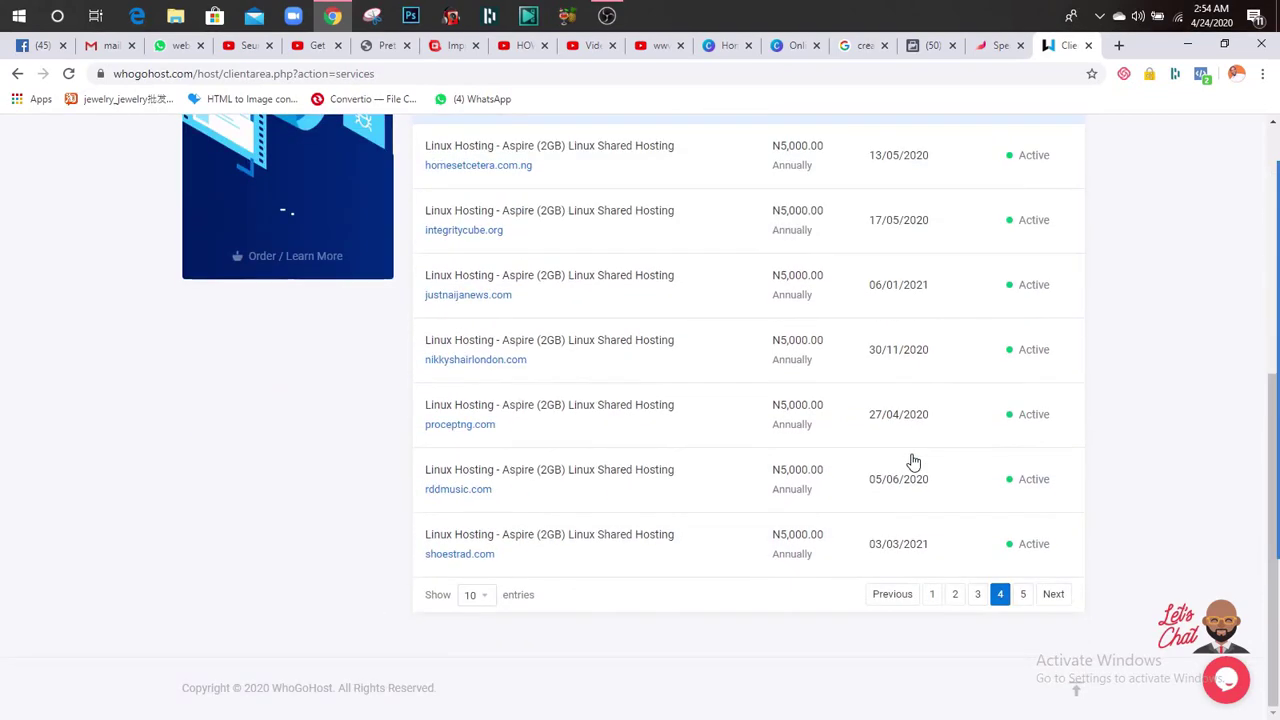
{"action": "left_click", "coordinate": [977, 596]}
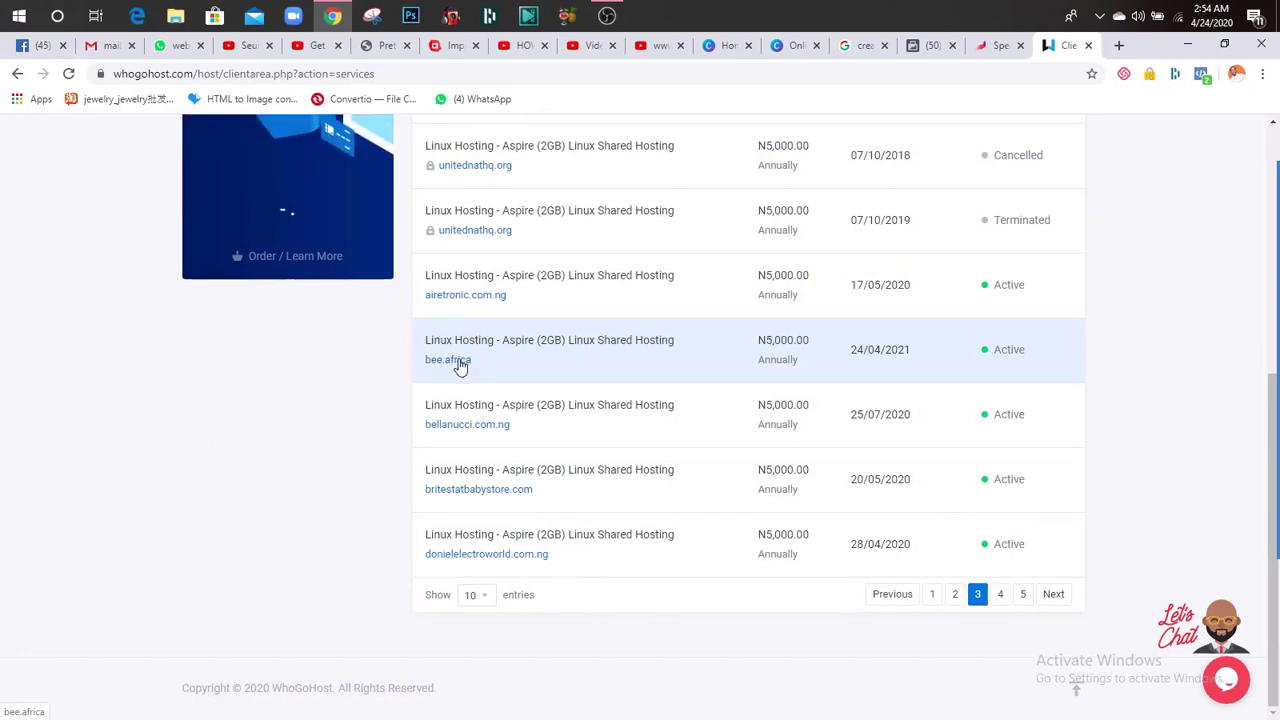
{"action": "left_click", "coordinate": [652, 372]}
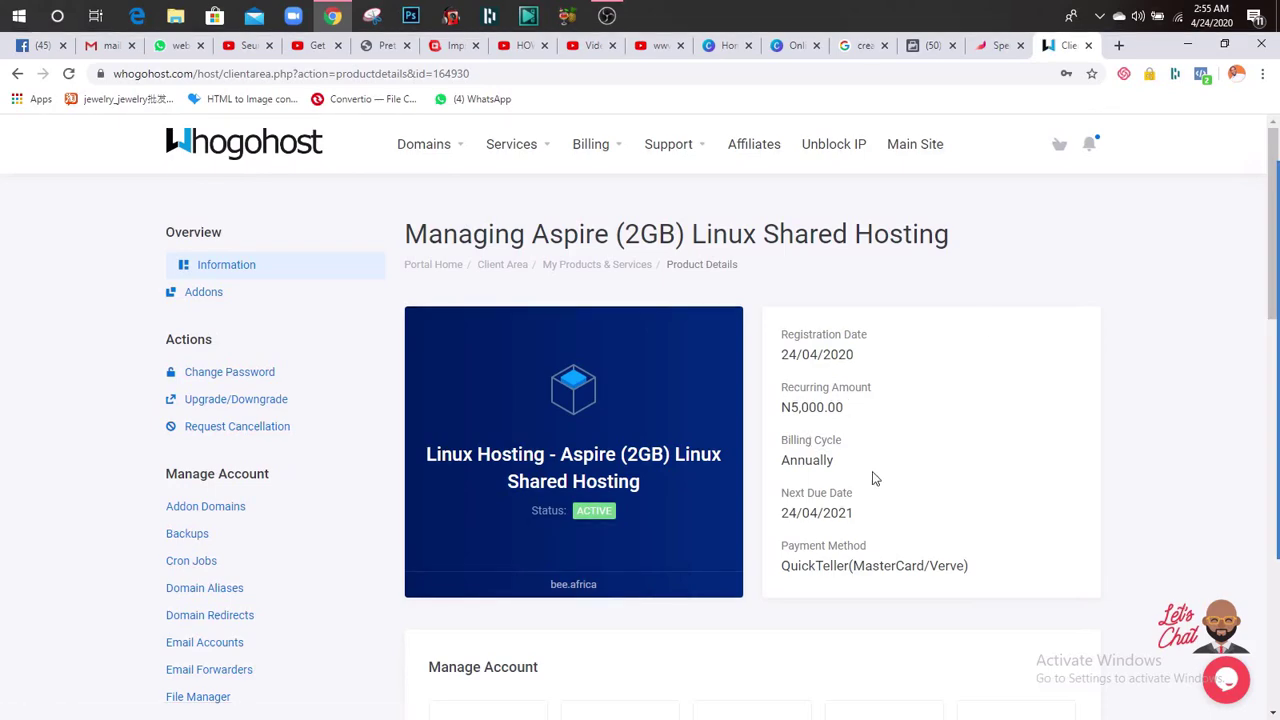
Scroll the Aspire (2GB) management page down to the One Click Login options
{"action": "scroll", "coordinate": [872, 479], "scroll_direction": "down", "scroll_amount": 4}
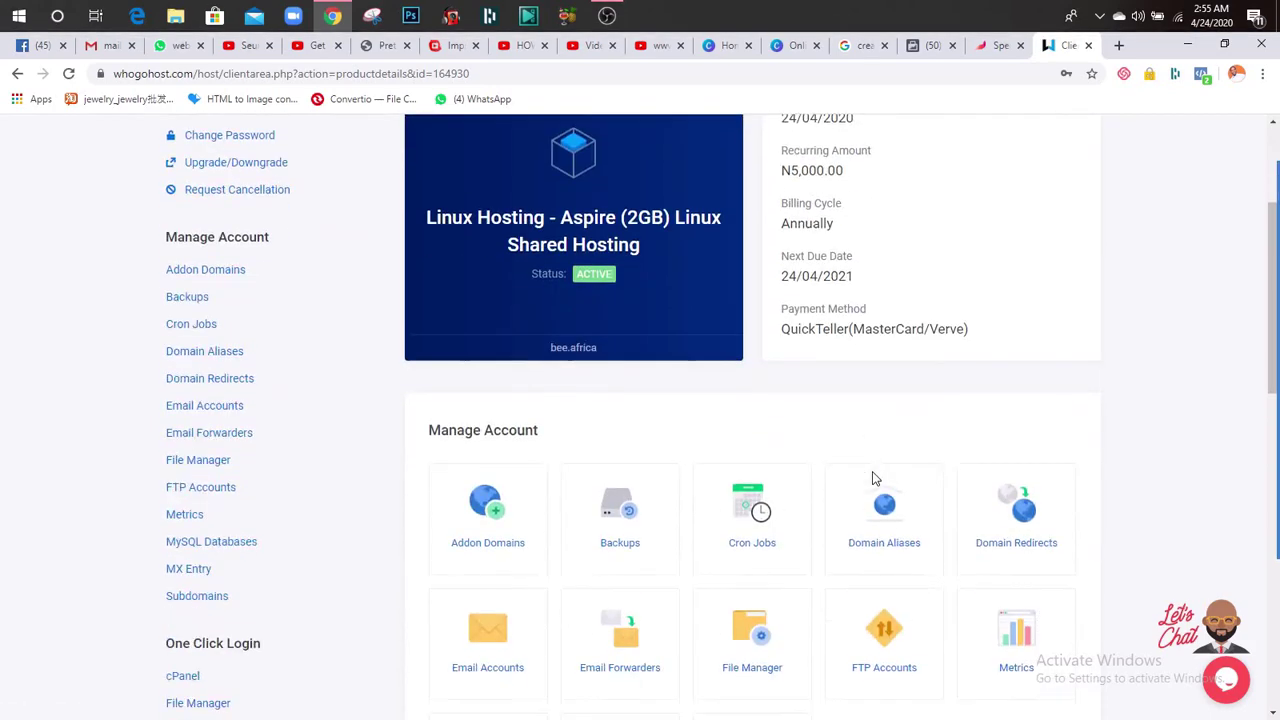
{"action": "scroll", "coordinate": [872, 479], "scroll_direction": "down", "scroll_amount": 2}
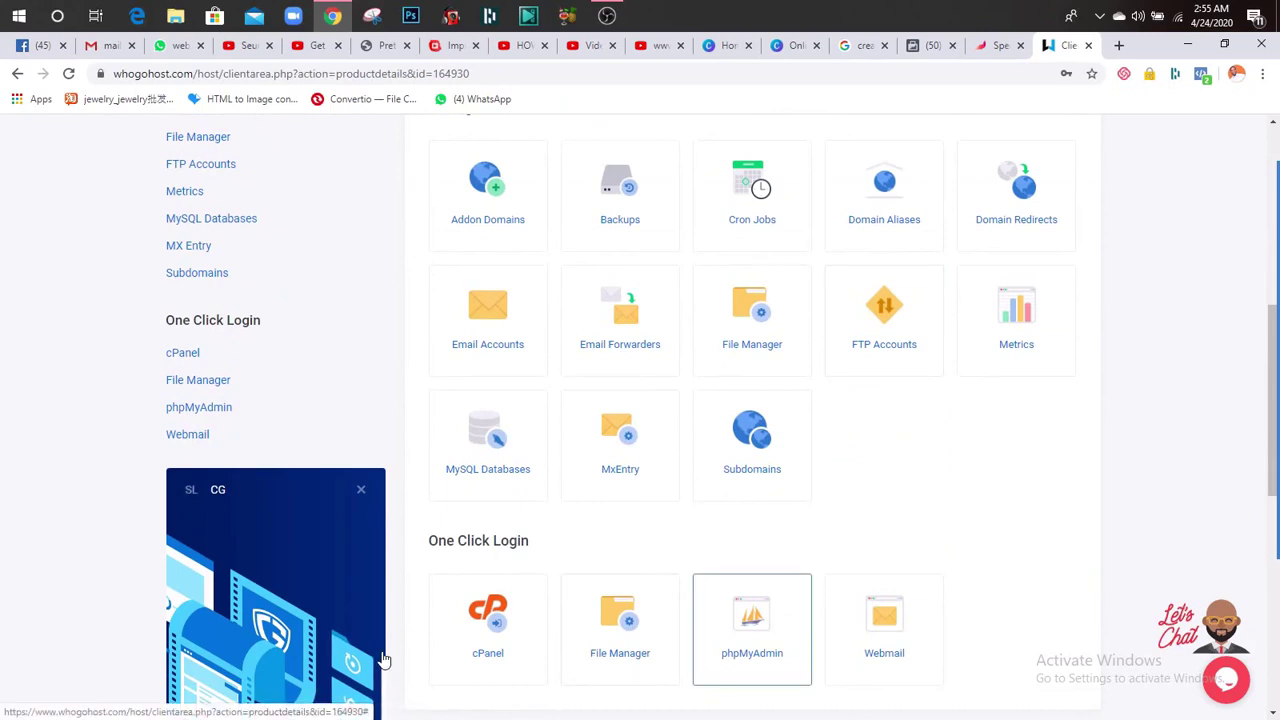
Log in to cPanel via One Click Login and launch Softaculous Apps Installer from Software
{"action": "left_click", "coordinate": [503, 619]}
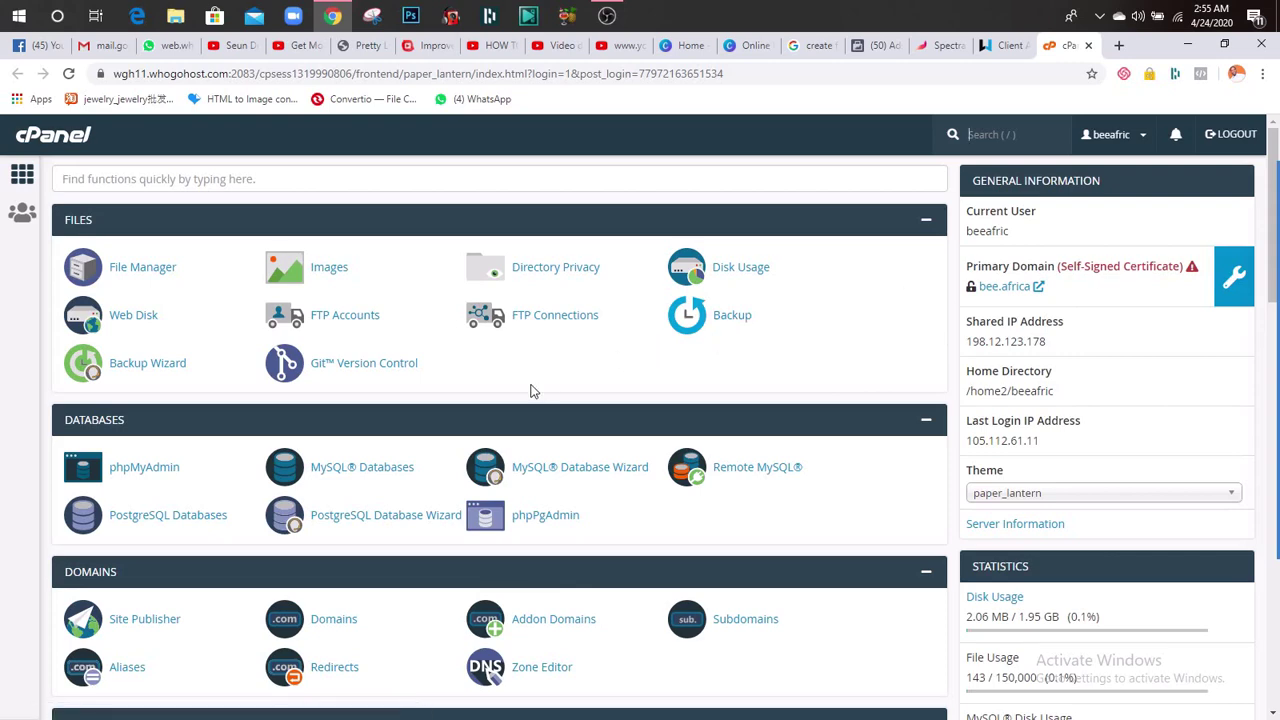
{"action": "scroll", "coordinate": [418, 390], "scroll_direction": "down", "scroll_amount": 4}
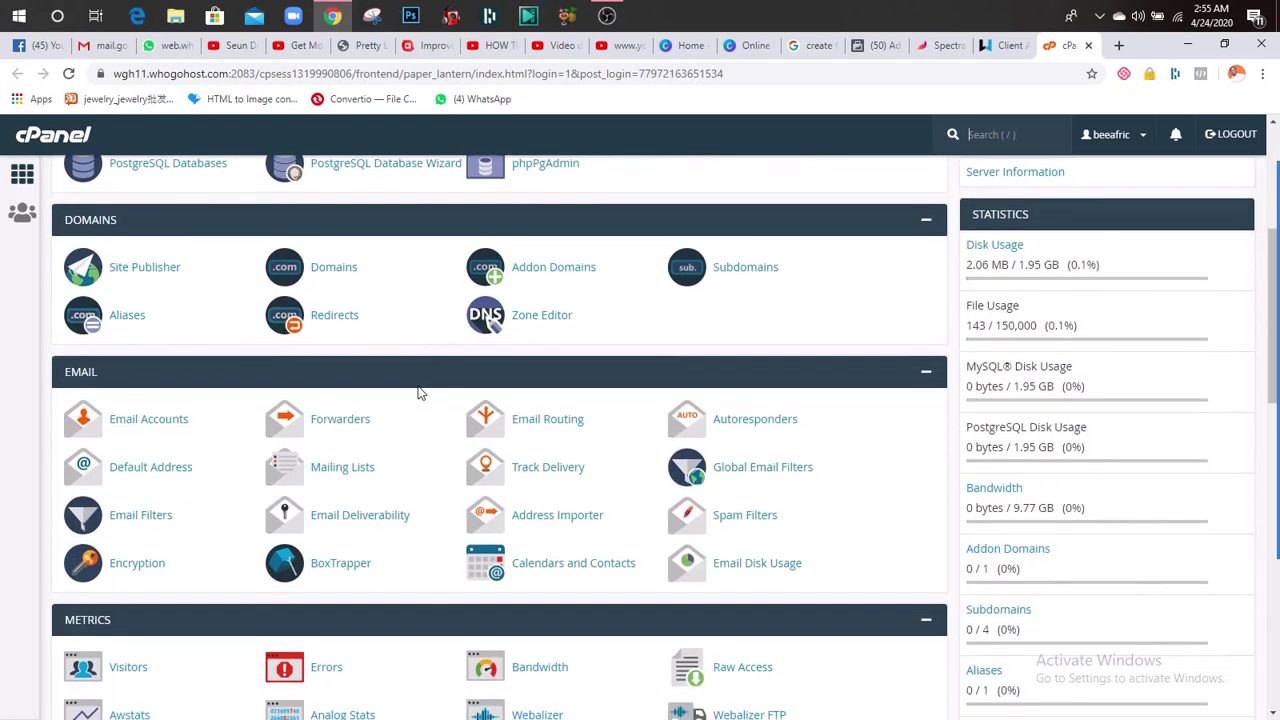
{"action": "middle_click", "coordinate": [420, 392]}
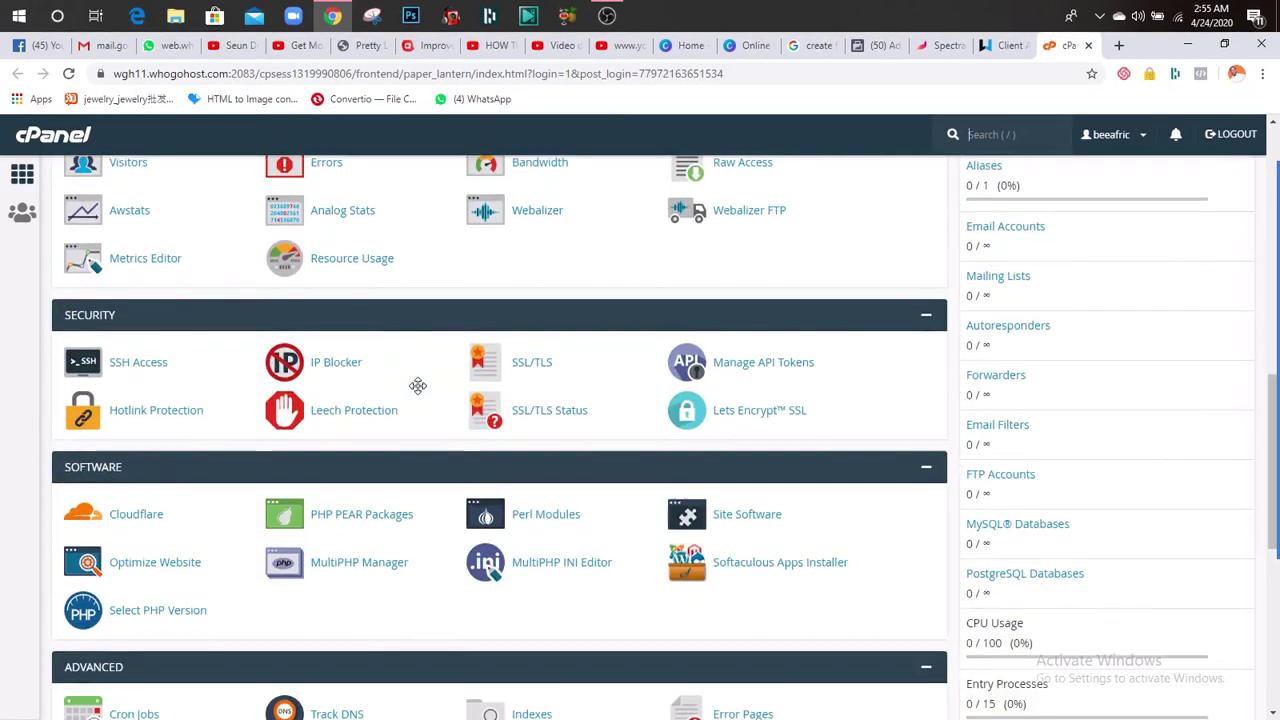
{"action": "middle_click", "coordinate": [418, 388]}
{"action": "scroll", "coordinate": [420, 392], "scroll_direction": "down", "scroll_amount": 1}
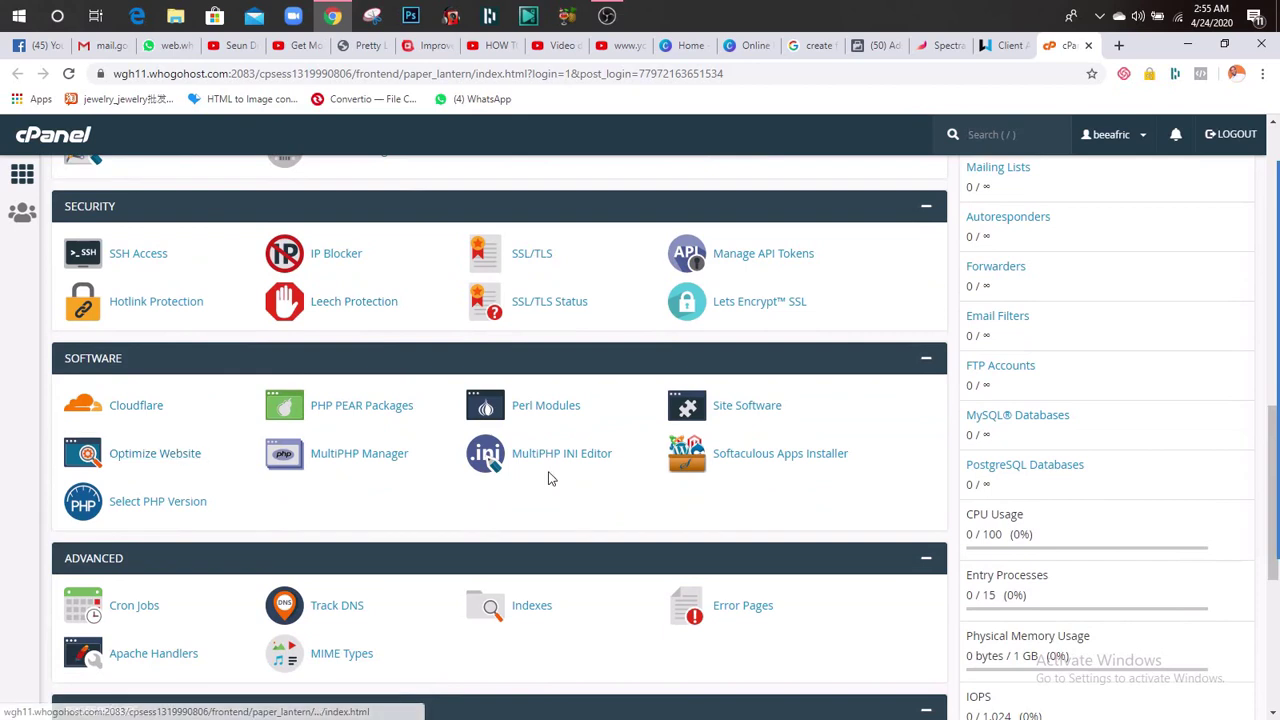
{"action": "left_click", "coordinate": [740, 458]}
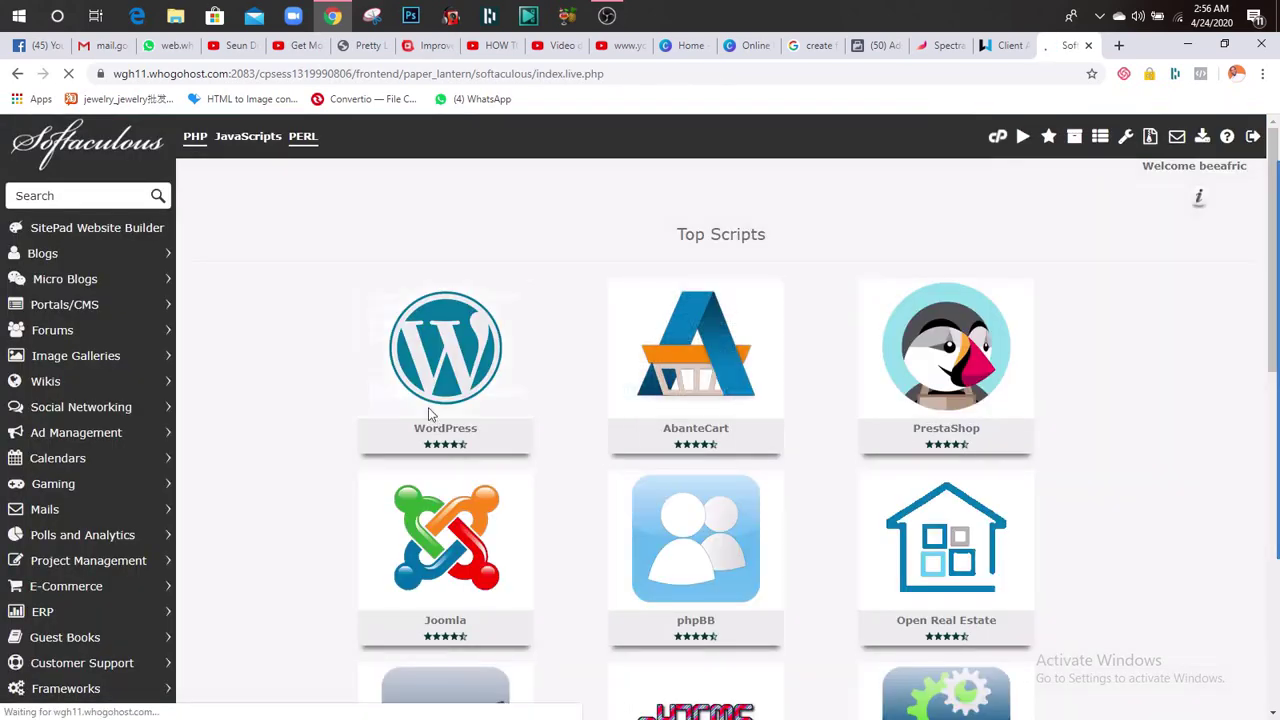
Start a WordPress install from the Softaculous Top Scripts page
{"action": "left_click", "coordinate": [383, 393]}
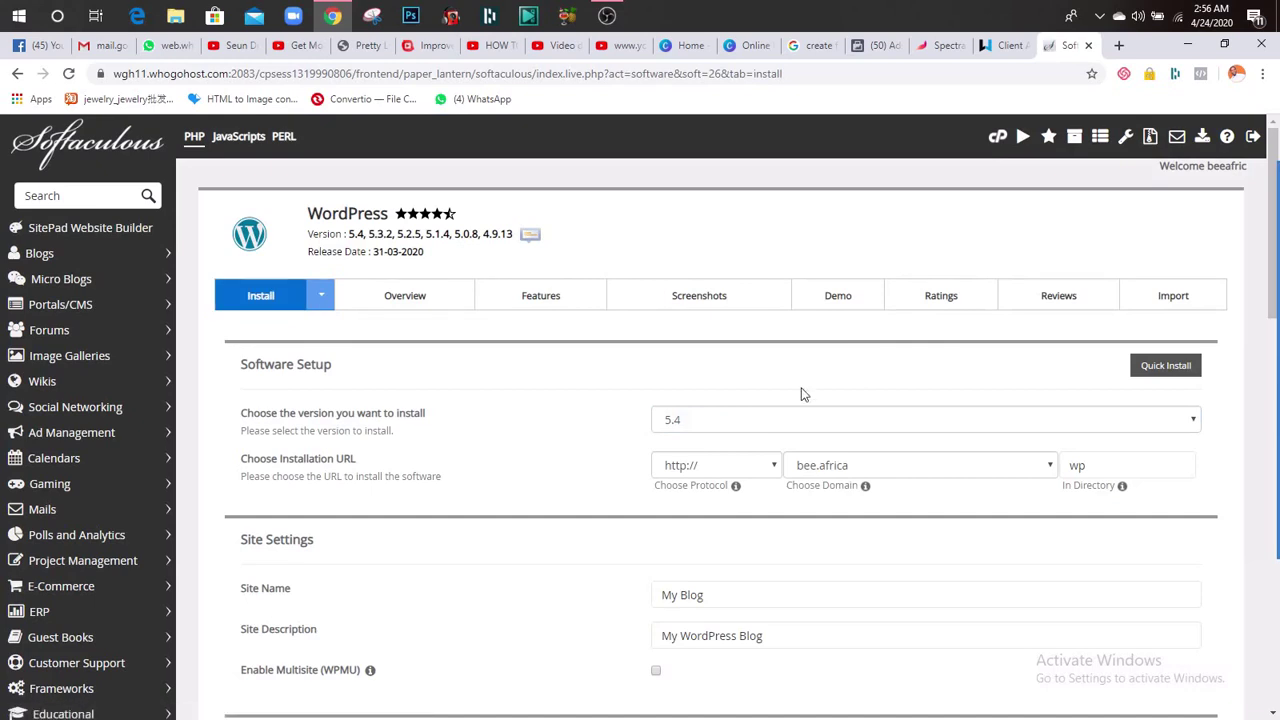
{"action": "left_click", "coordinate": [763, 421]}
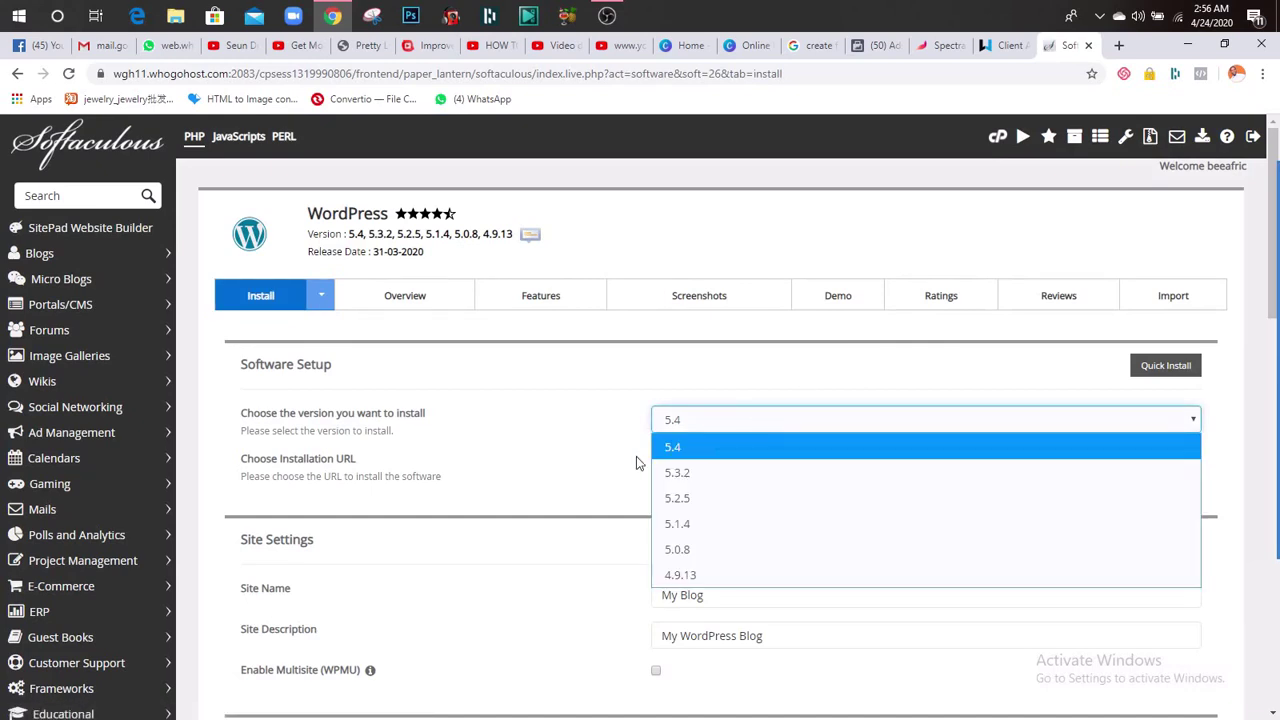
{"action": "left_click", "coordinate": [621, 385]}
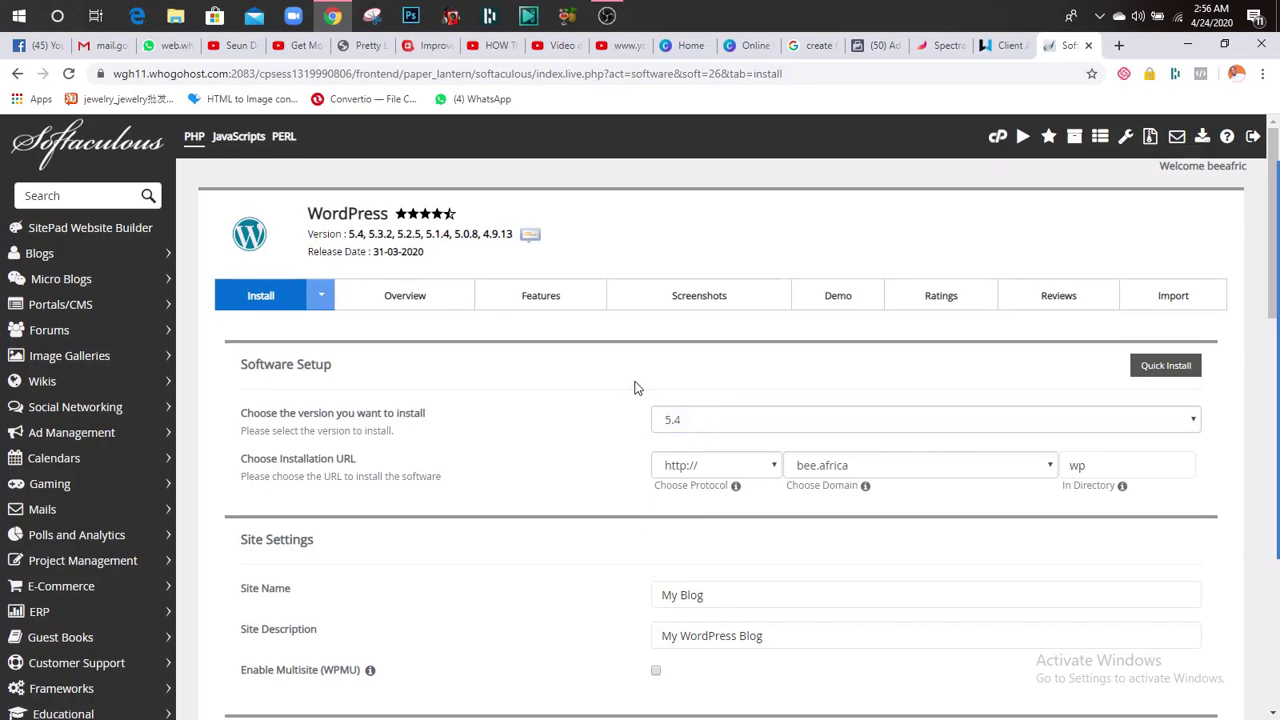
{"action": "scroll", "coordinate": [634, 386], "scroll_direction": "down", "scroll_amount": 3}
{"action": "left_click", "coordinate": [714, 323]}
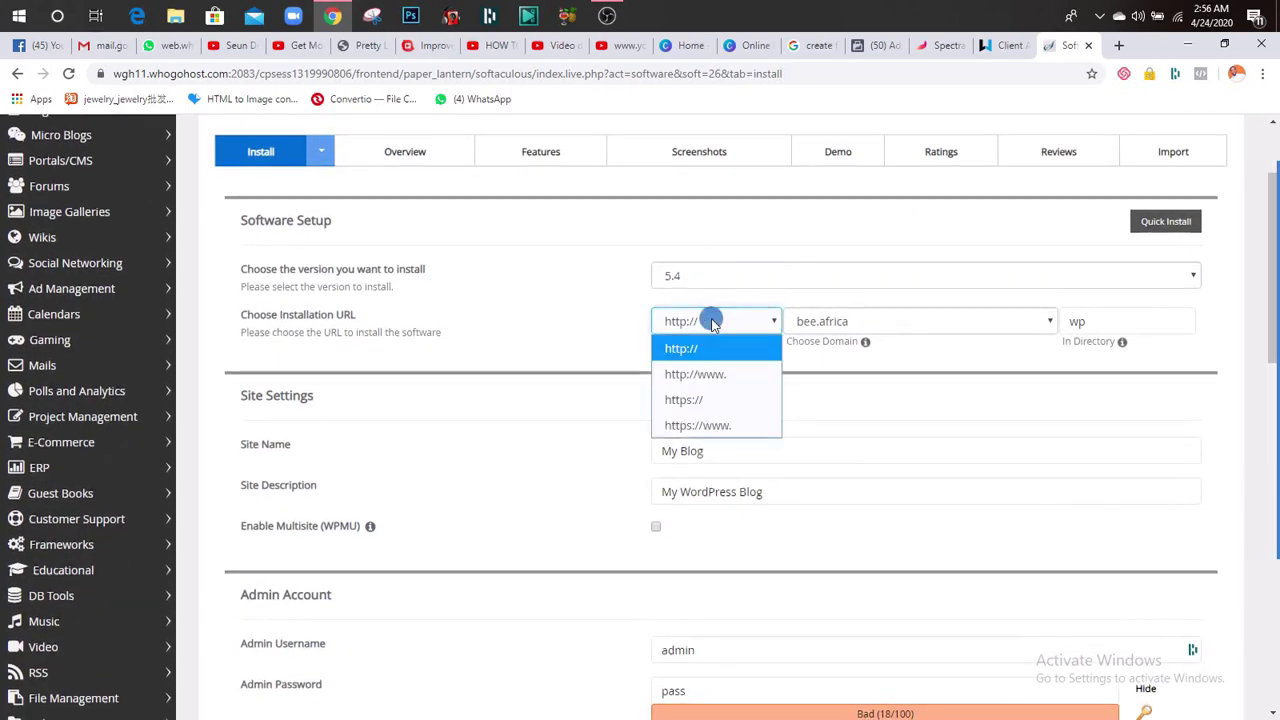
{"action": "left_click", "coordinate": [703, 427]}
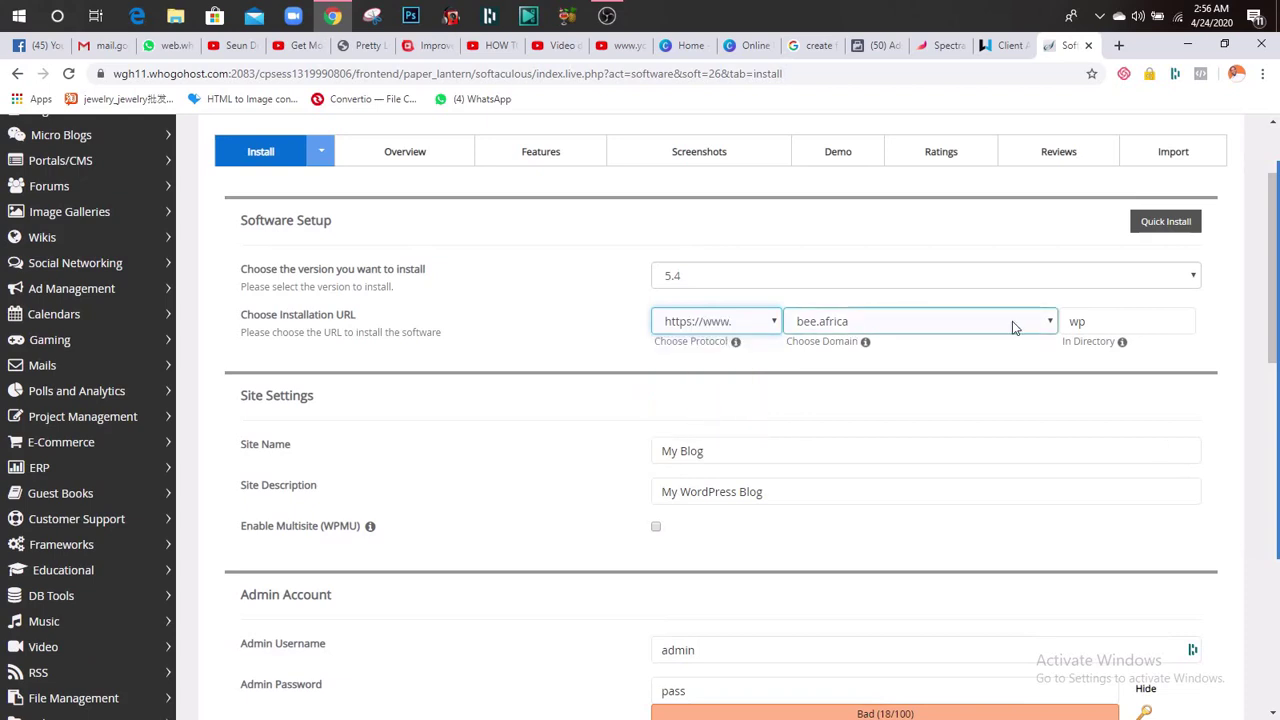
{"action": "left_click", "coordinate": [1096, 321]}
{"action": "left_click", "coordinate": [848, 274]}
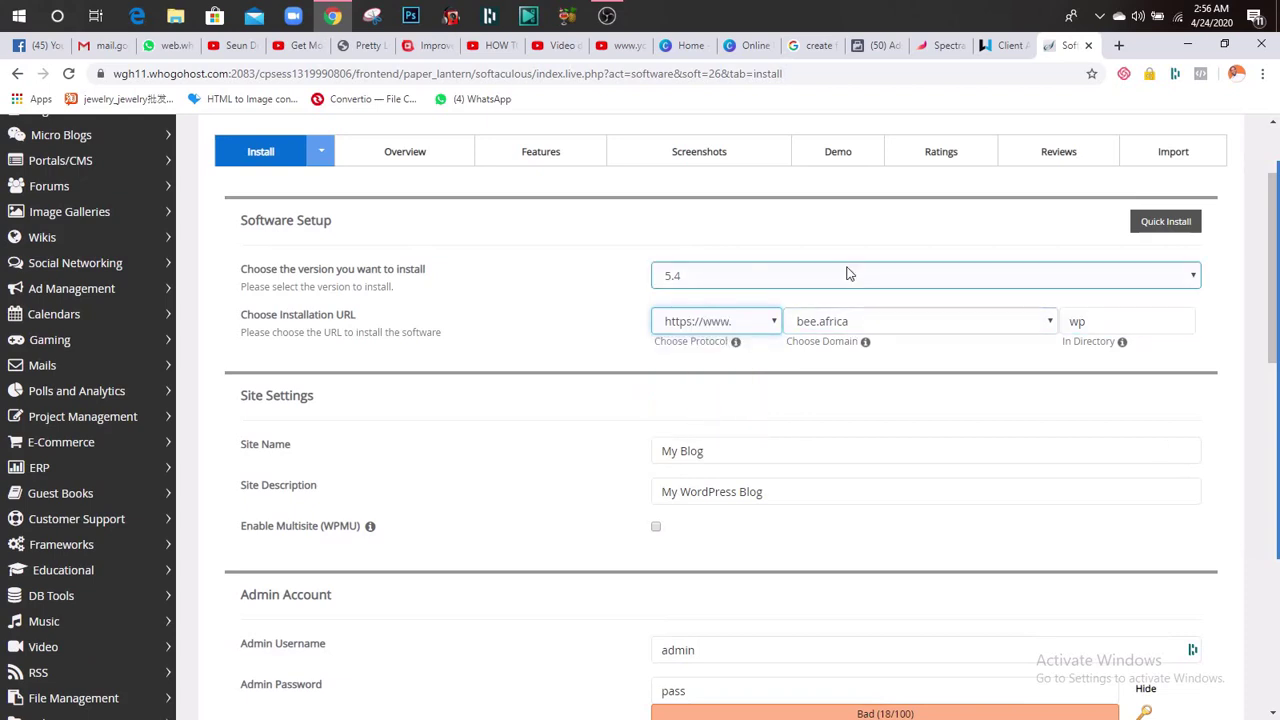
{"action": "left_click", "coordinate": [537, 345]}
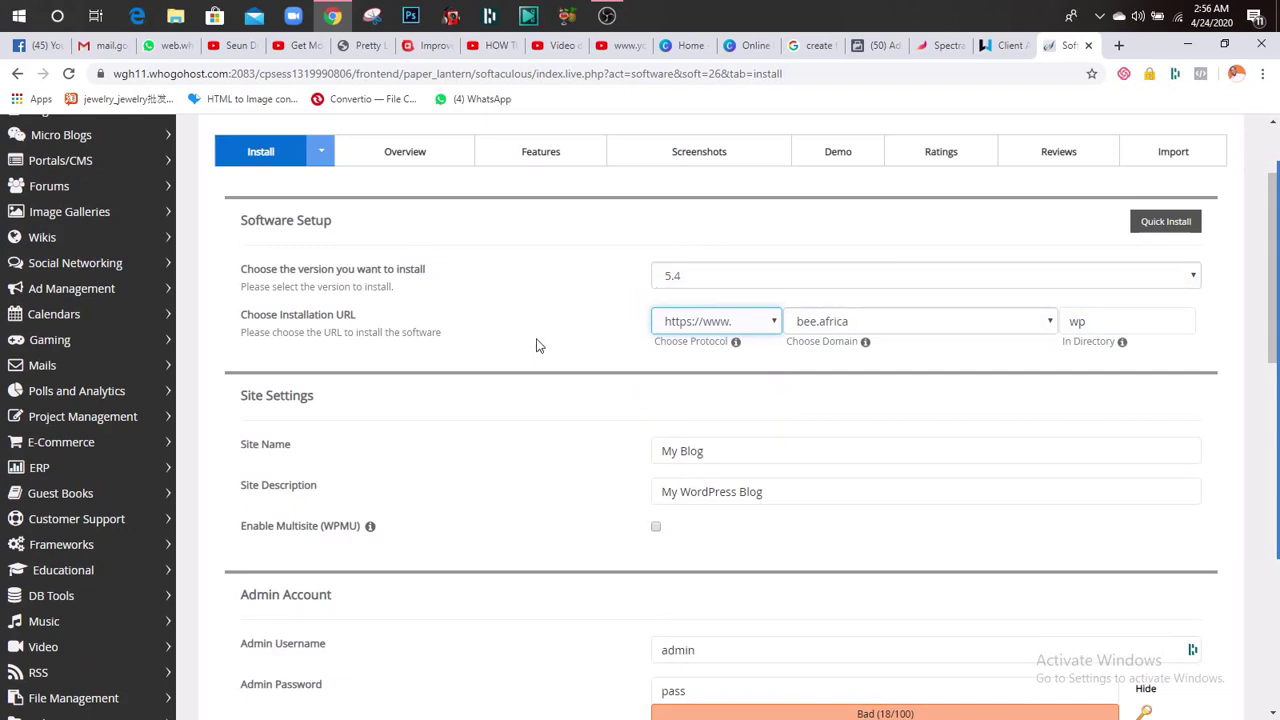
{"action": "left_click", "coordinate": [1114, 322]}
{"action": "double_click", "coordinate": [1090, 322]}
{"action": "key", "text": "BackSpace"}
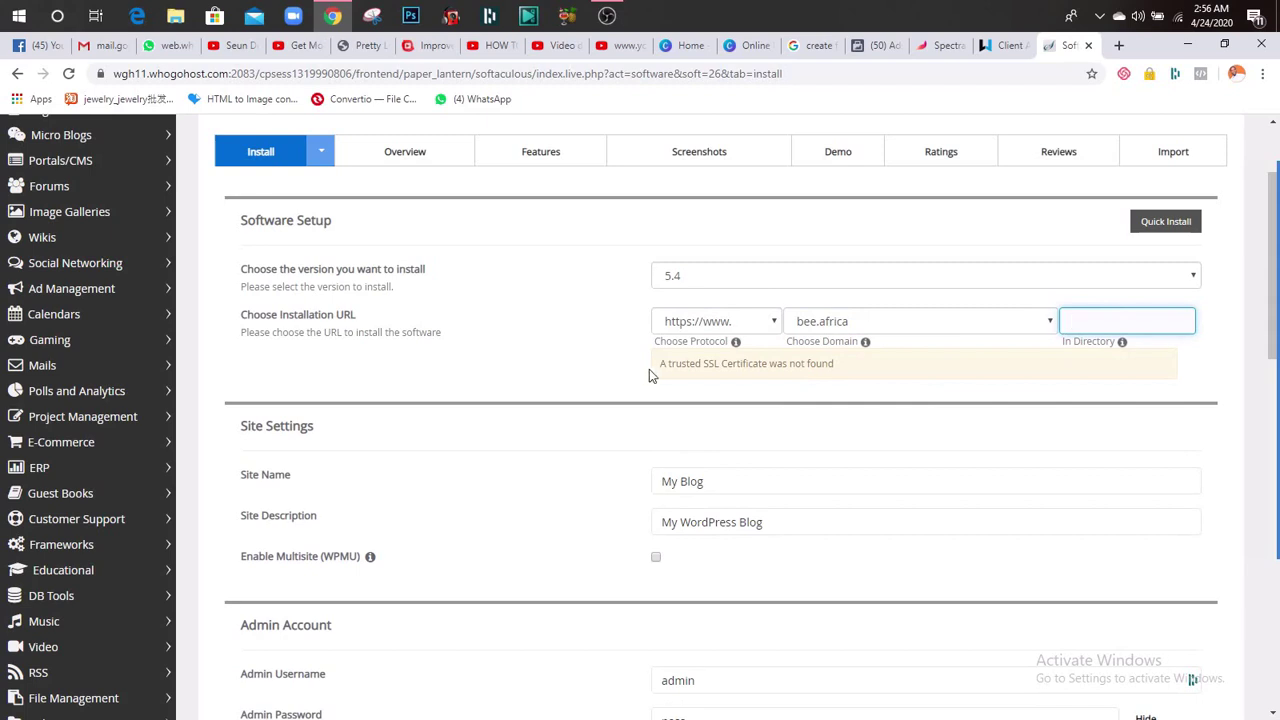
{"action": "left_click", "coordinate": [742, 325]}
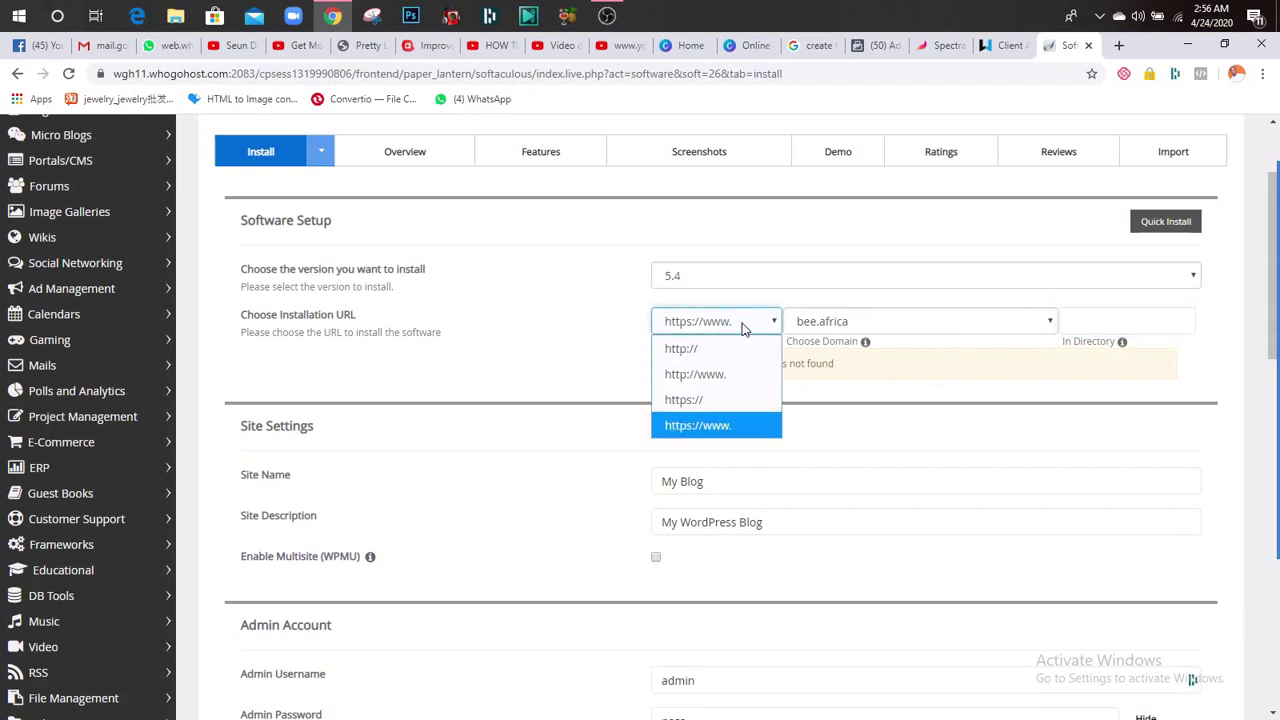
{"action": "left_click", "coordinate": [706, 399]}
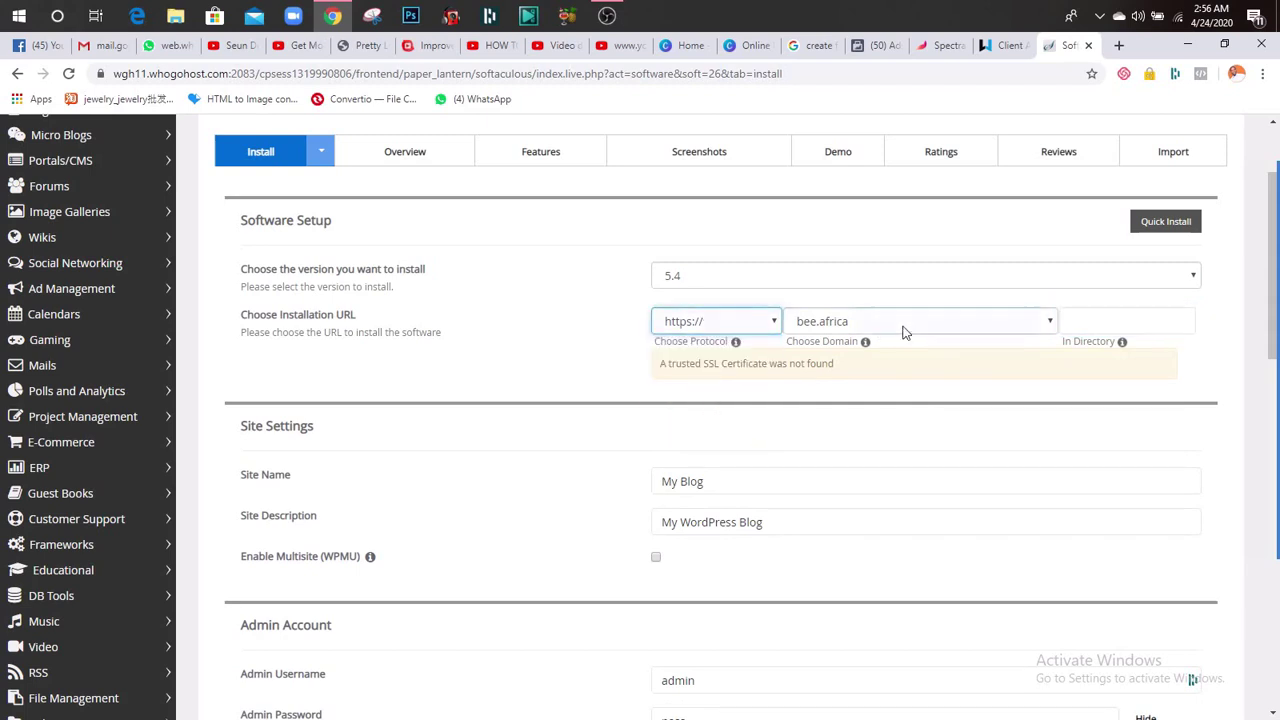
{"action": "left_click", "coordinate": [594, 337]}
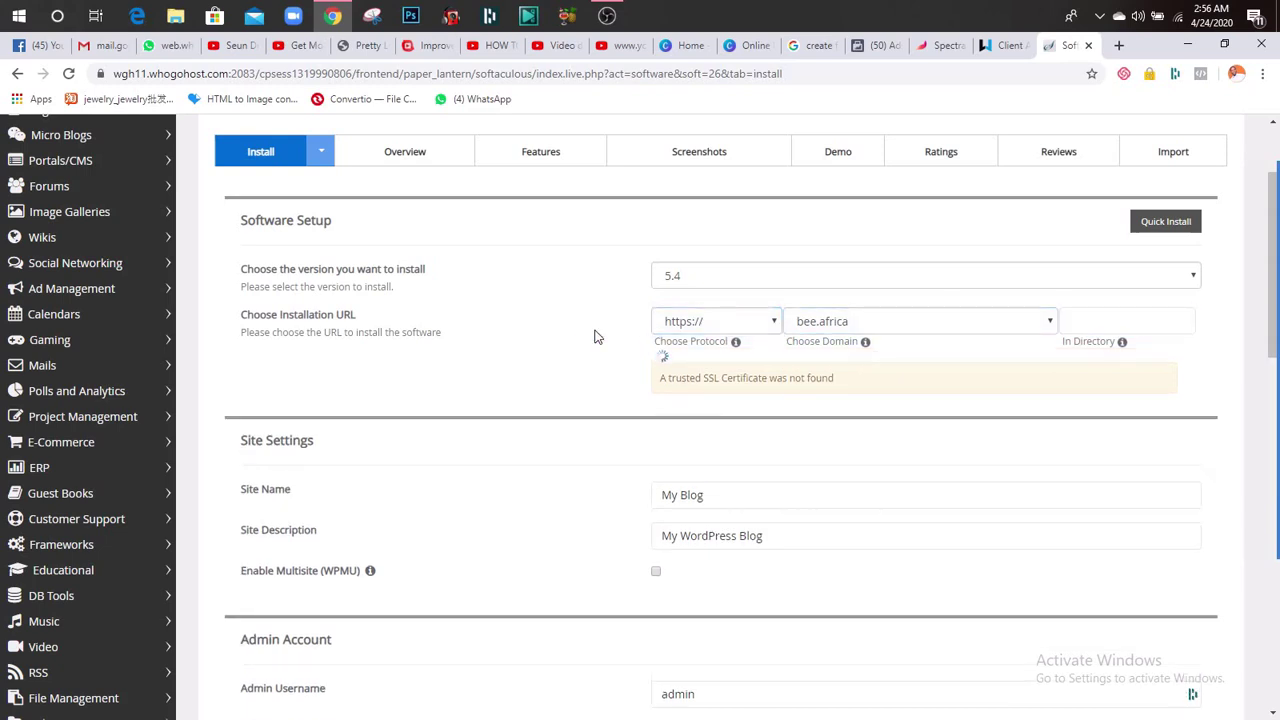
{"action": "left_click", "coordinate": [688, 322]}
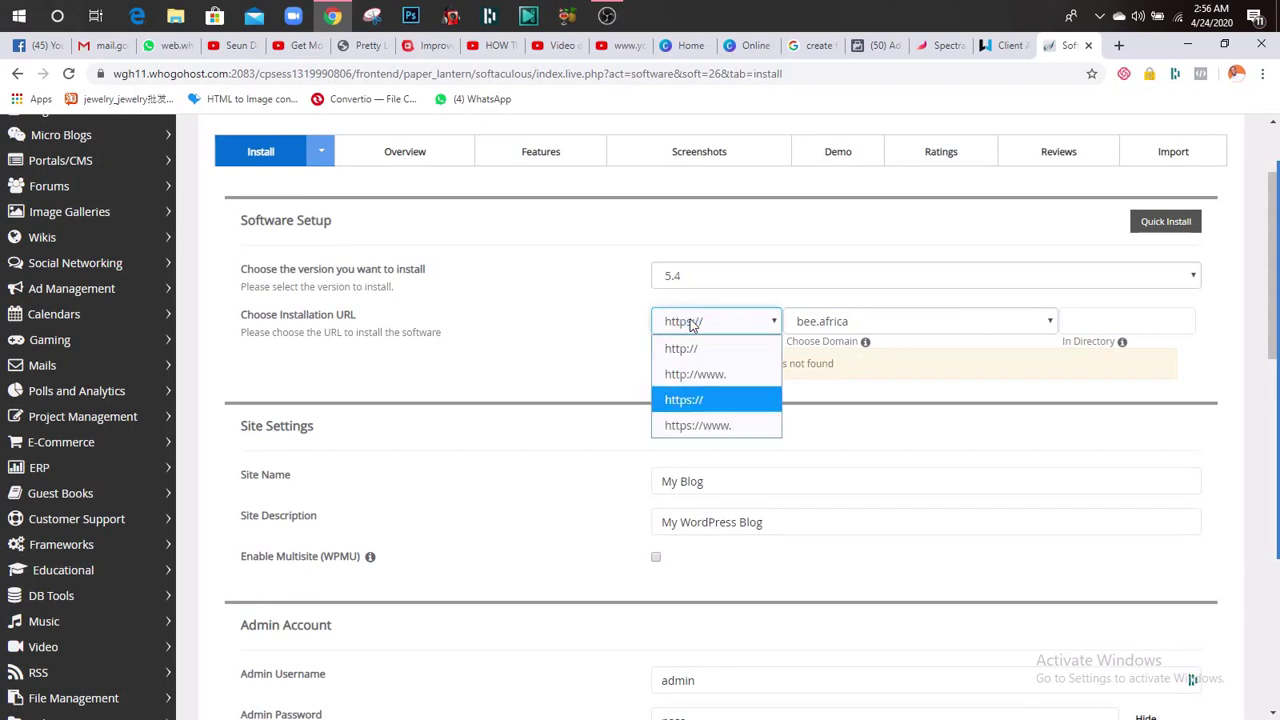
{"action": "left_click", "coordinate": [688, 375]}
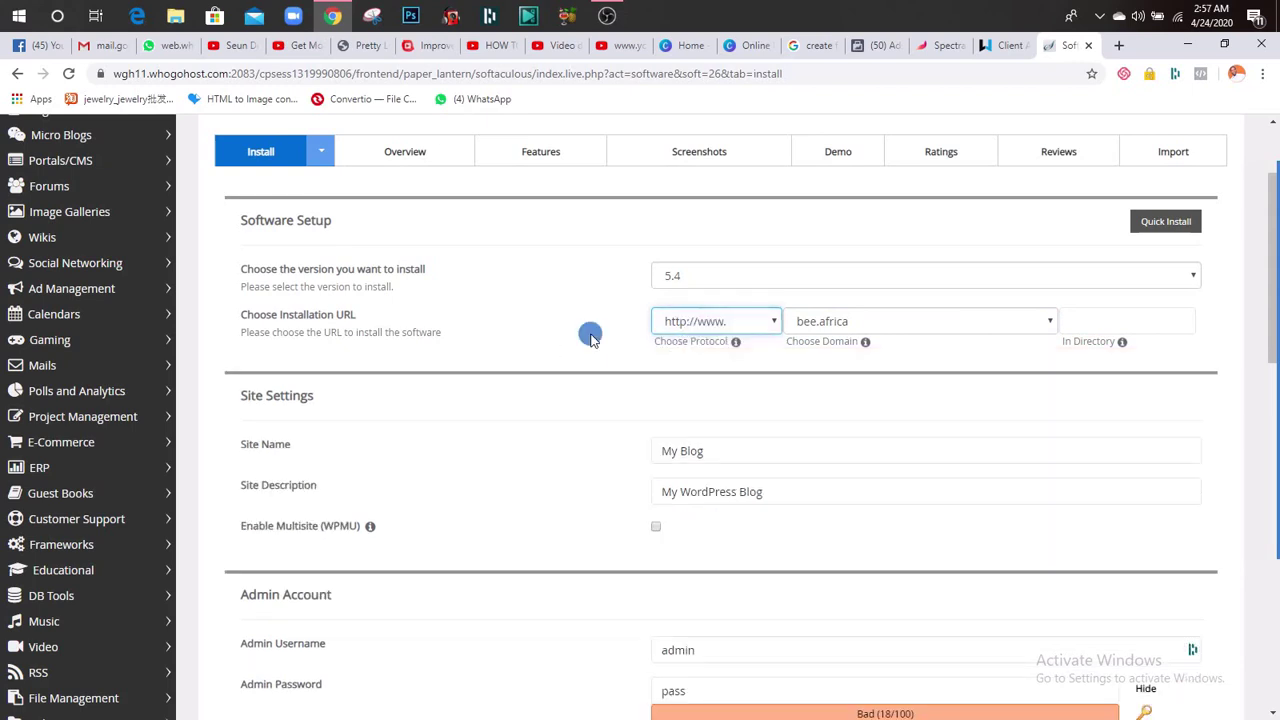
{"action": "left_click", "coordinate": [694, 323]}
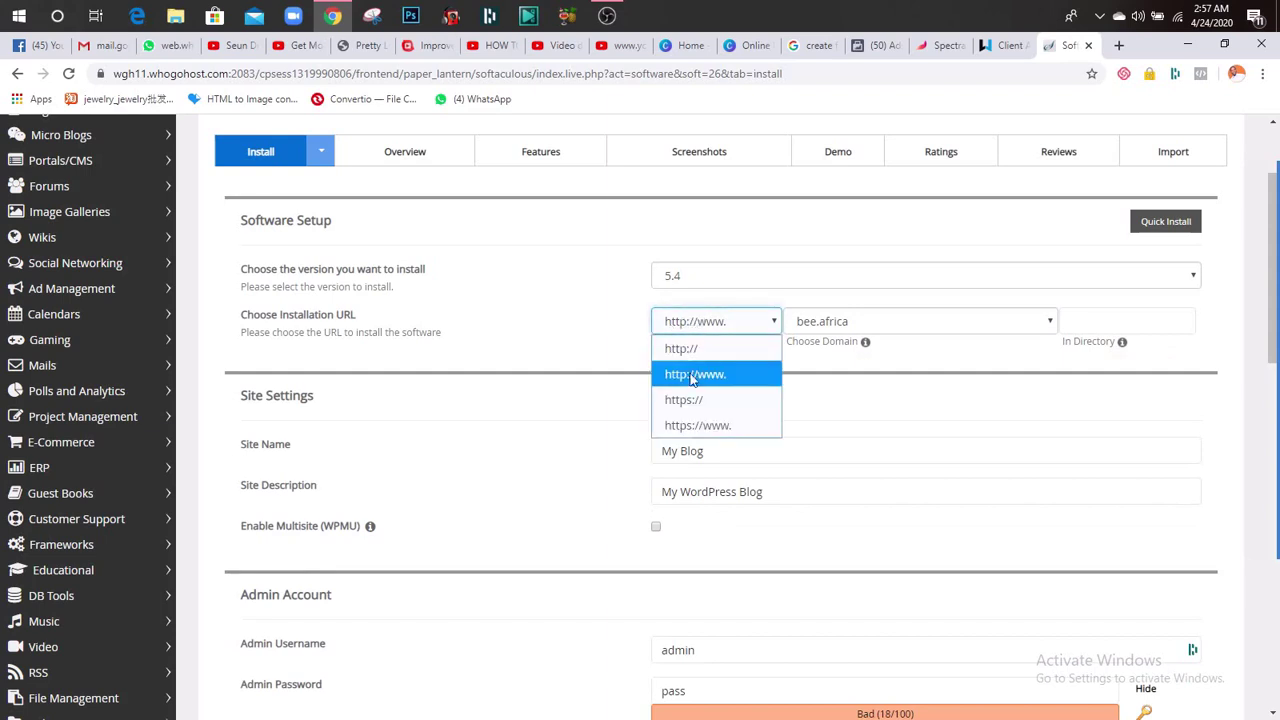
{"action": "left_click", "coordinate": [701, 425]}
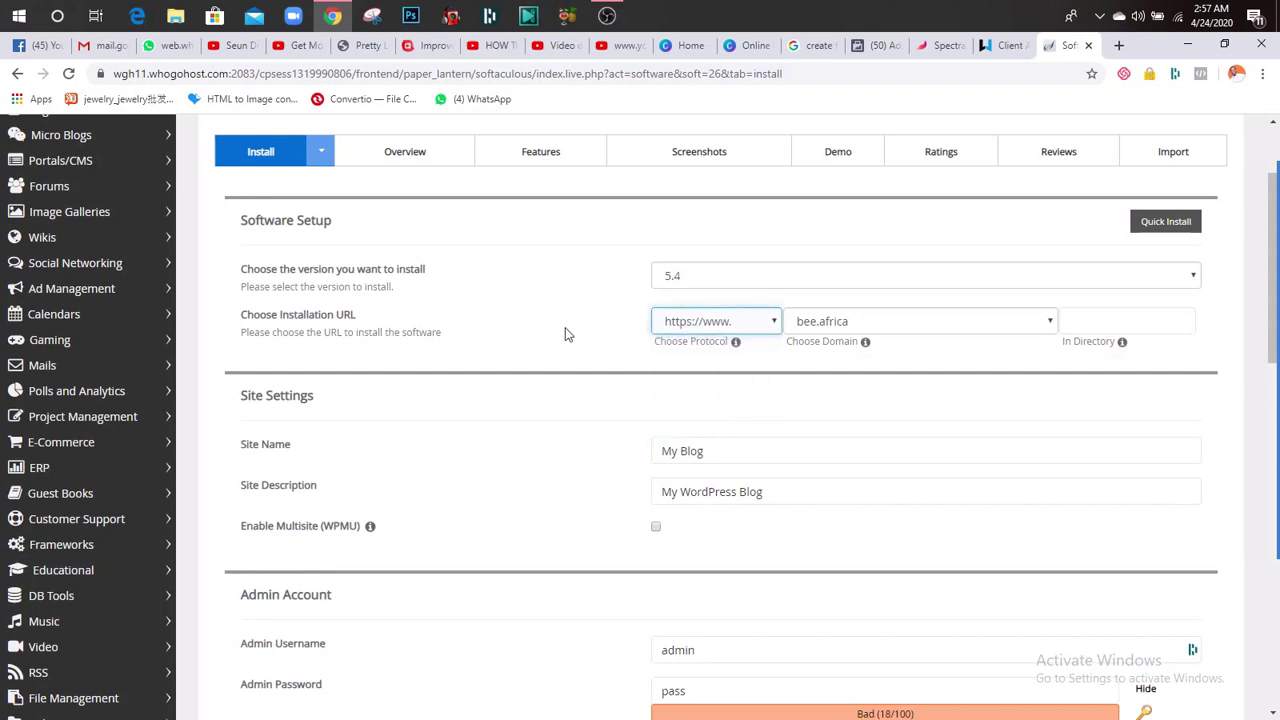
{"action": "left_click", "coordinate": [607, 328]}
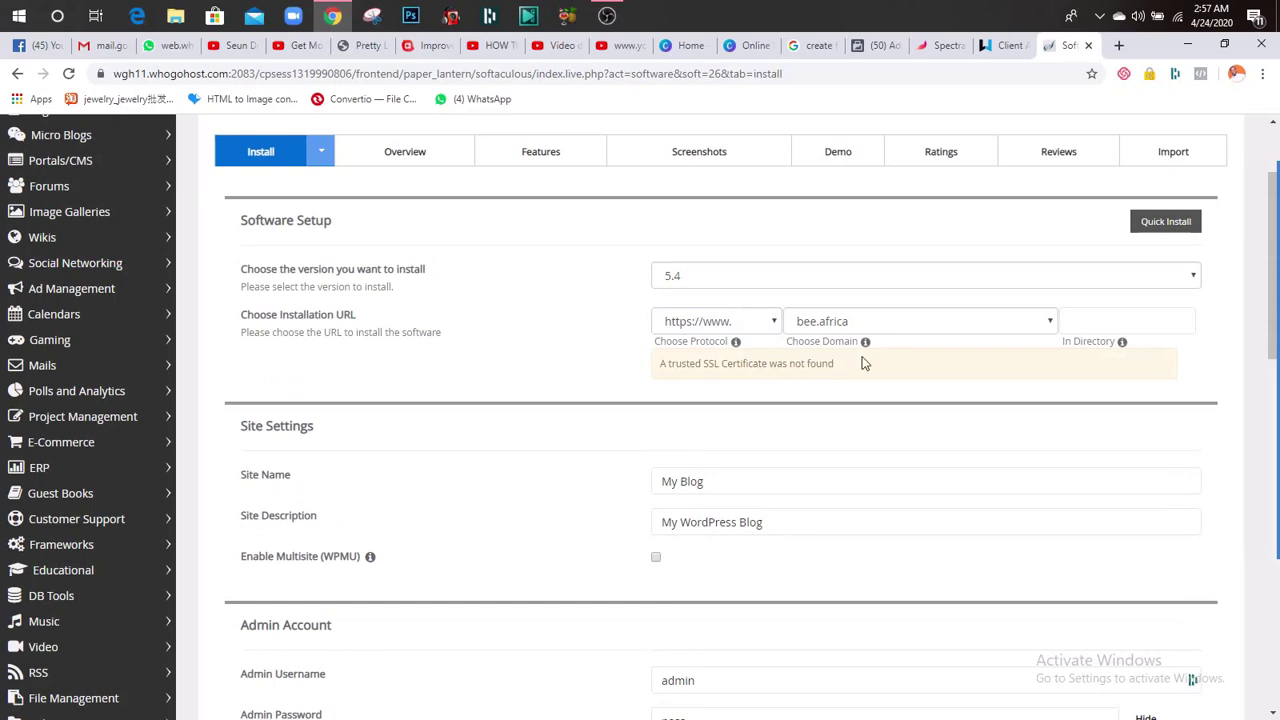
Replace the site name 'My Blog' with 'Bee Africa' and select the description field
{"action": "scroll", "coordinate": [1103, 341], "scroll_direction": "down", "scroll_amount": 2}
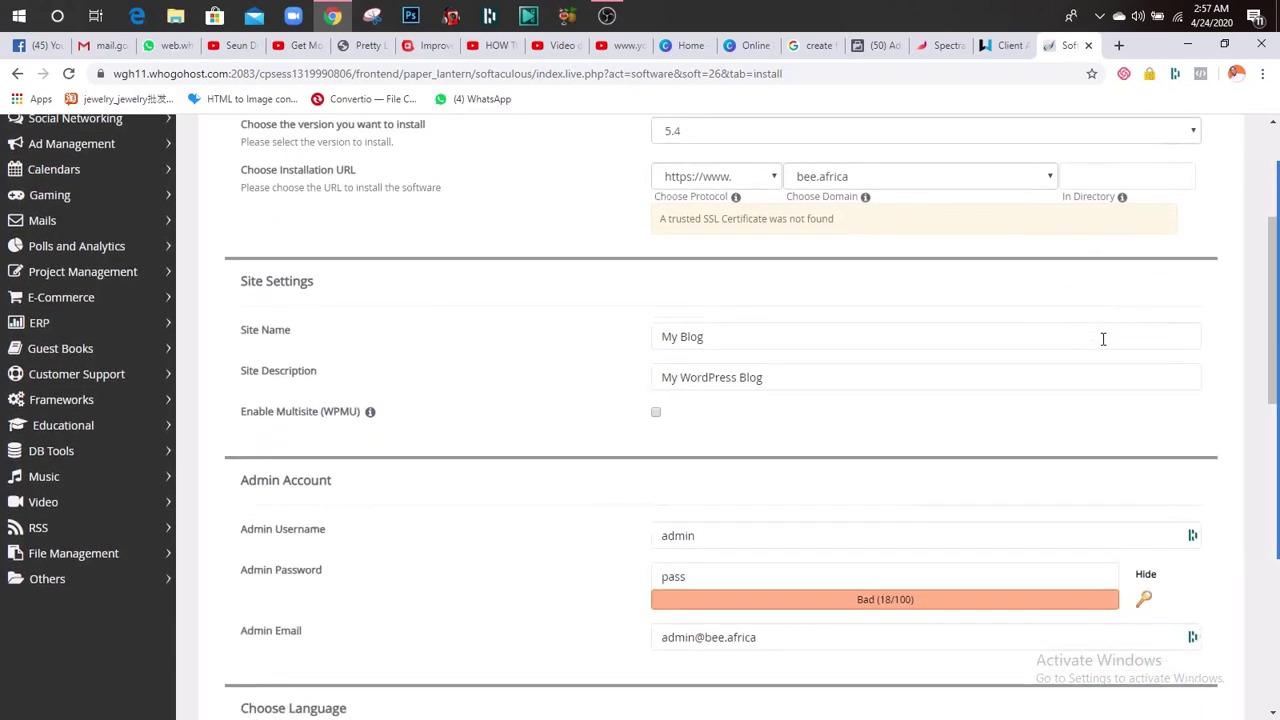
{"action": "left_click_drag", "start_coordinate": [706, 283], "coordinate": [437, 287]}
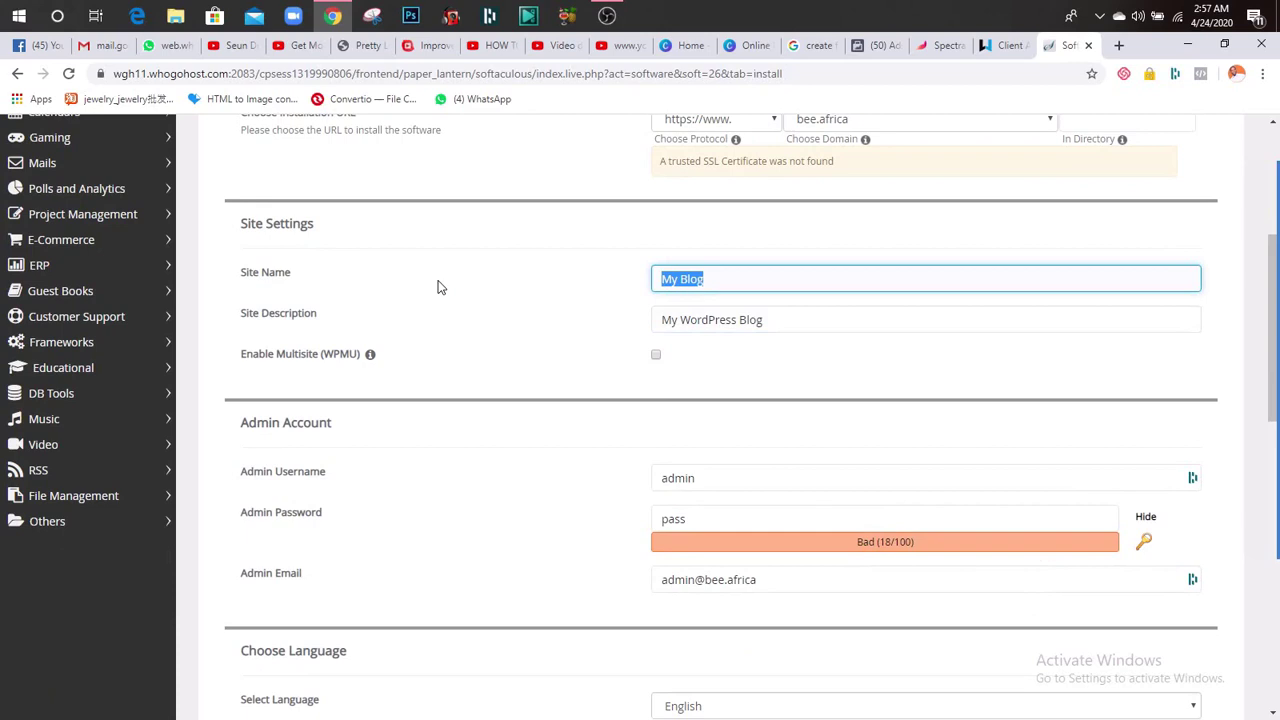
{"action": "type", "text": "Bee"}
{"action": "type", "text": "AfricA"}
{"action": "key", "text": "BackSpace"}
{"action": "type", "text": "a"}
{"action": "left_click", "coordinate": [454, 307]}
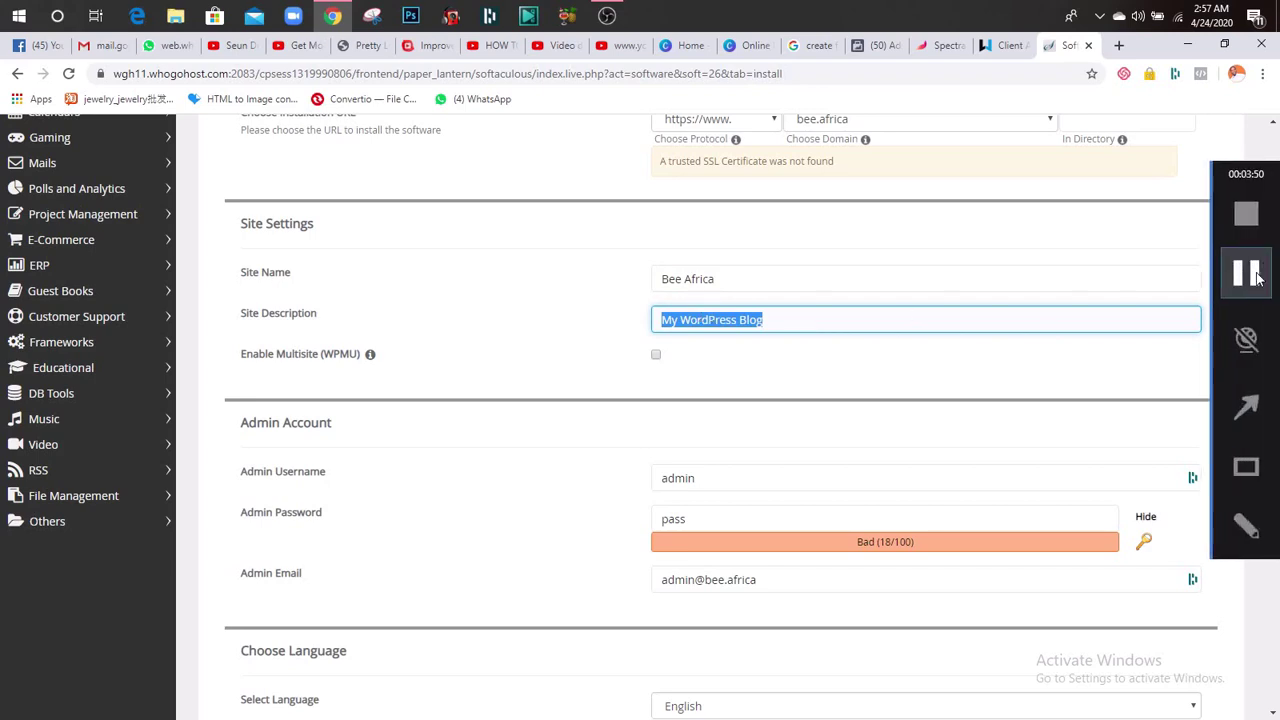
{"action": "left_click", "coordinate": [1258, 278]}
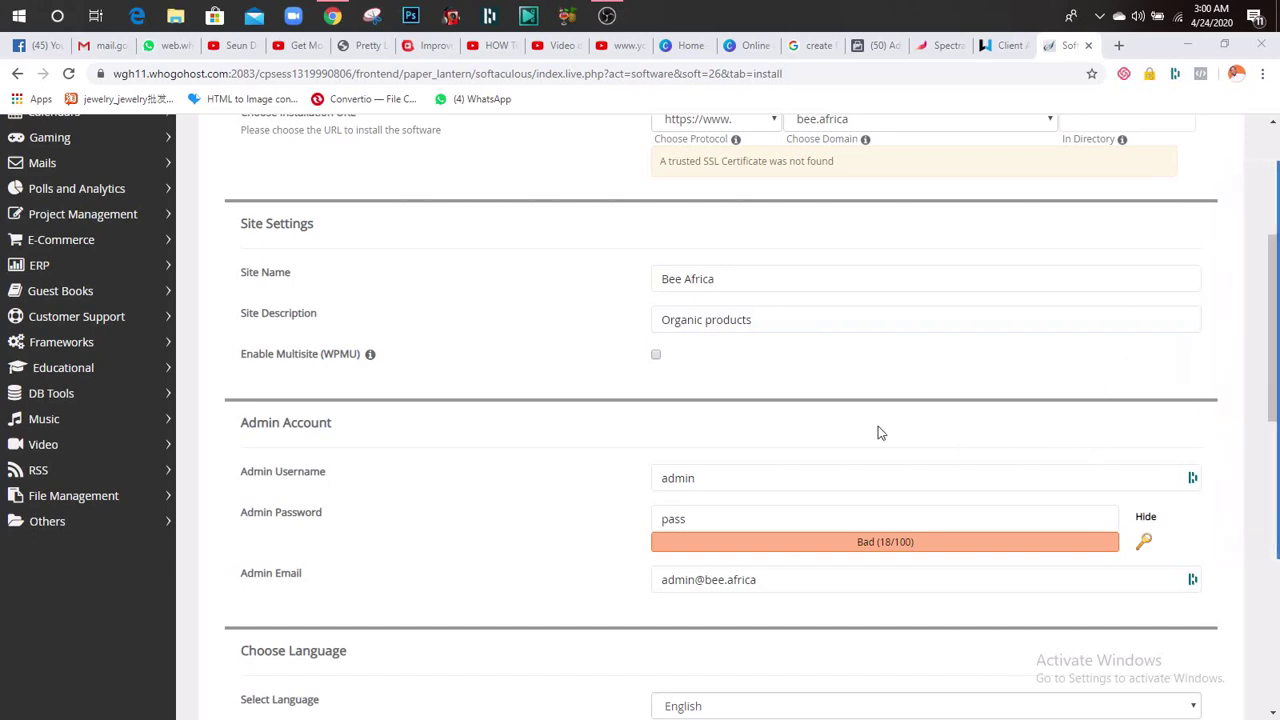
Change the admin username from 'admin' to 'Bee Africa'
{"action": "left_click", "coordinate": [727, 479]}
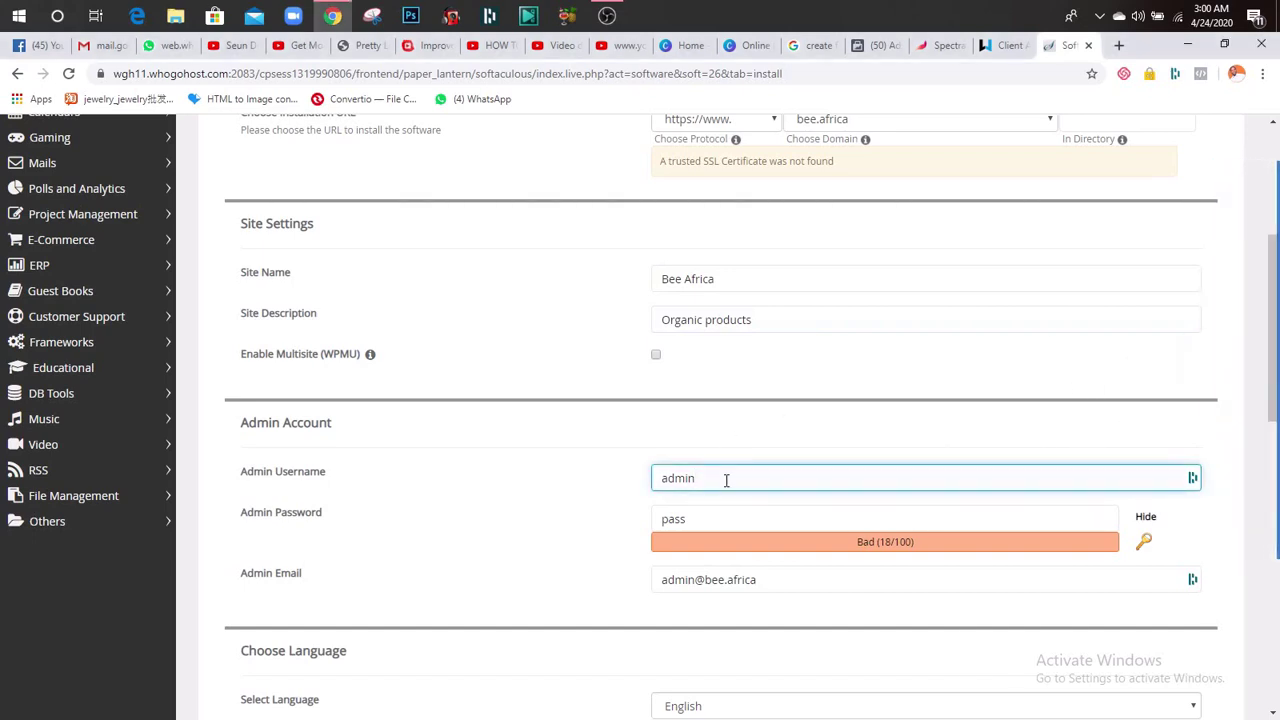
{"action": "left_click", "coordinate": [696, 477]}
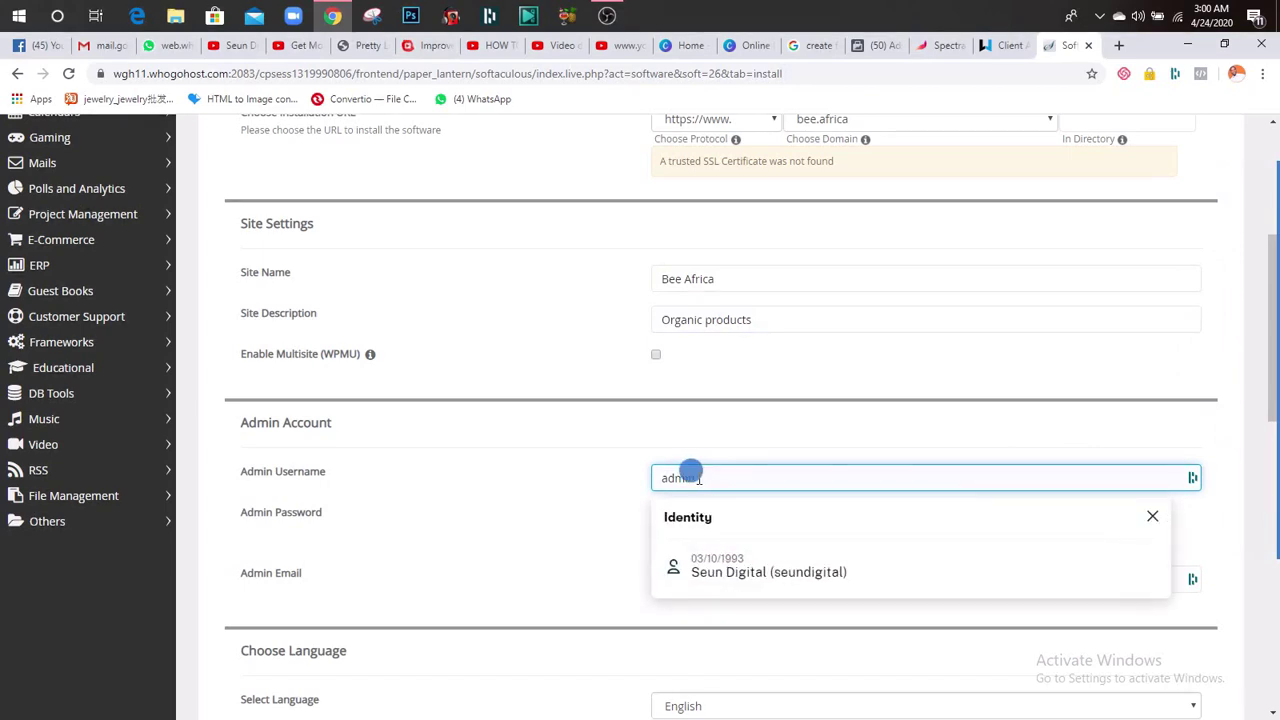
{"action": "left_click_drag", "start_coordinate": [696, 477], "coordinate": [400, 463]}
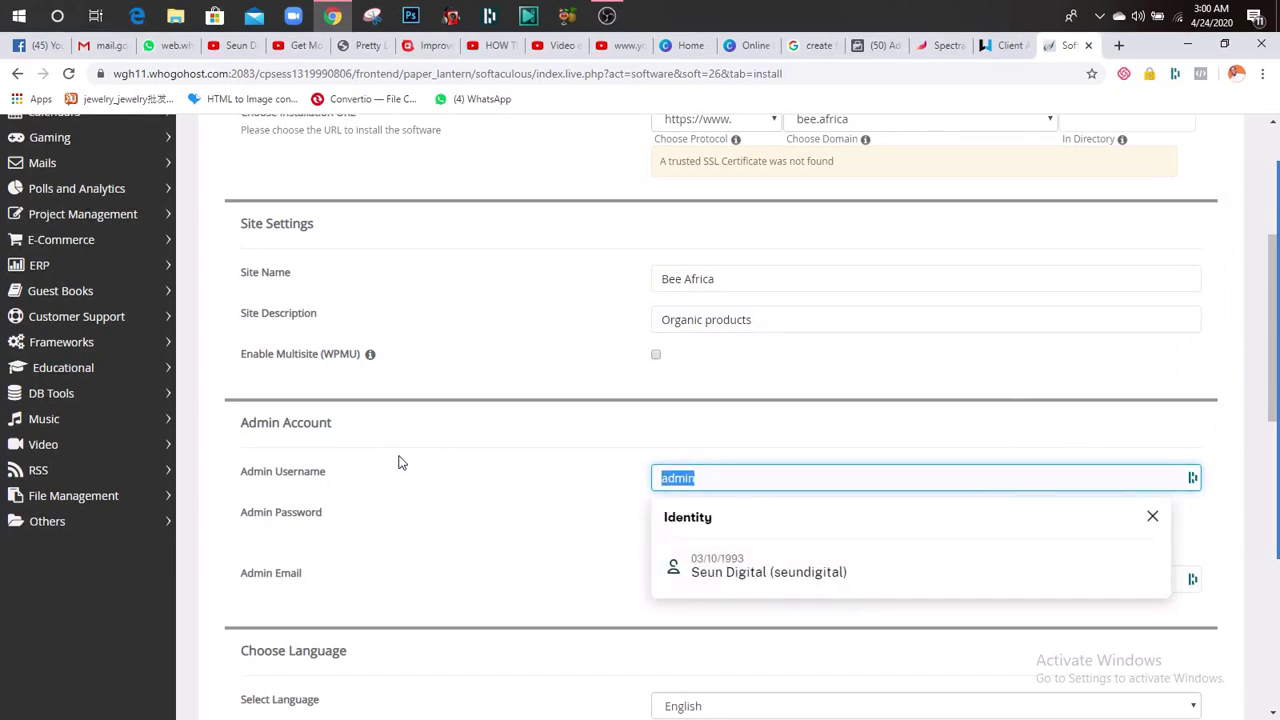
{"action": "type", "text": "B"}
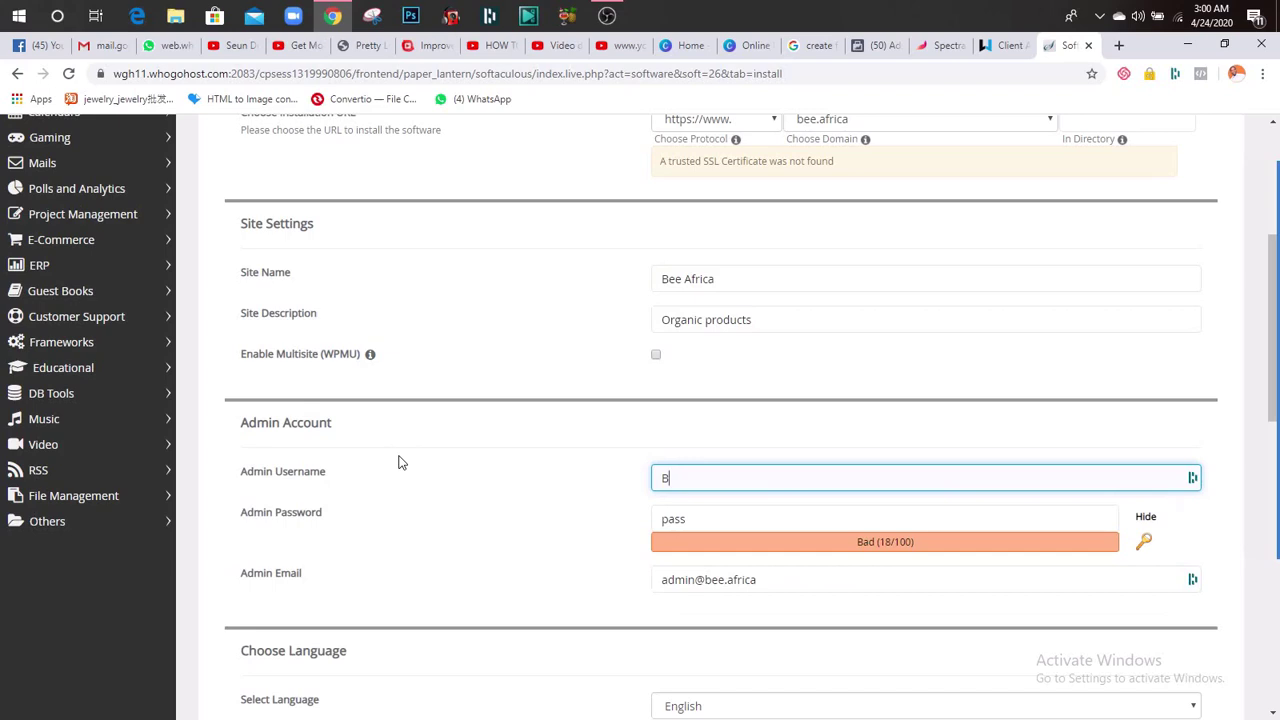
{"action": "type", "text": "ee Africa"}
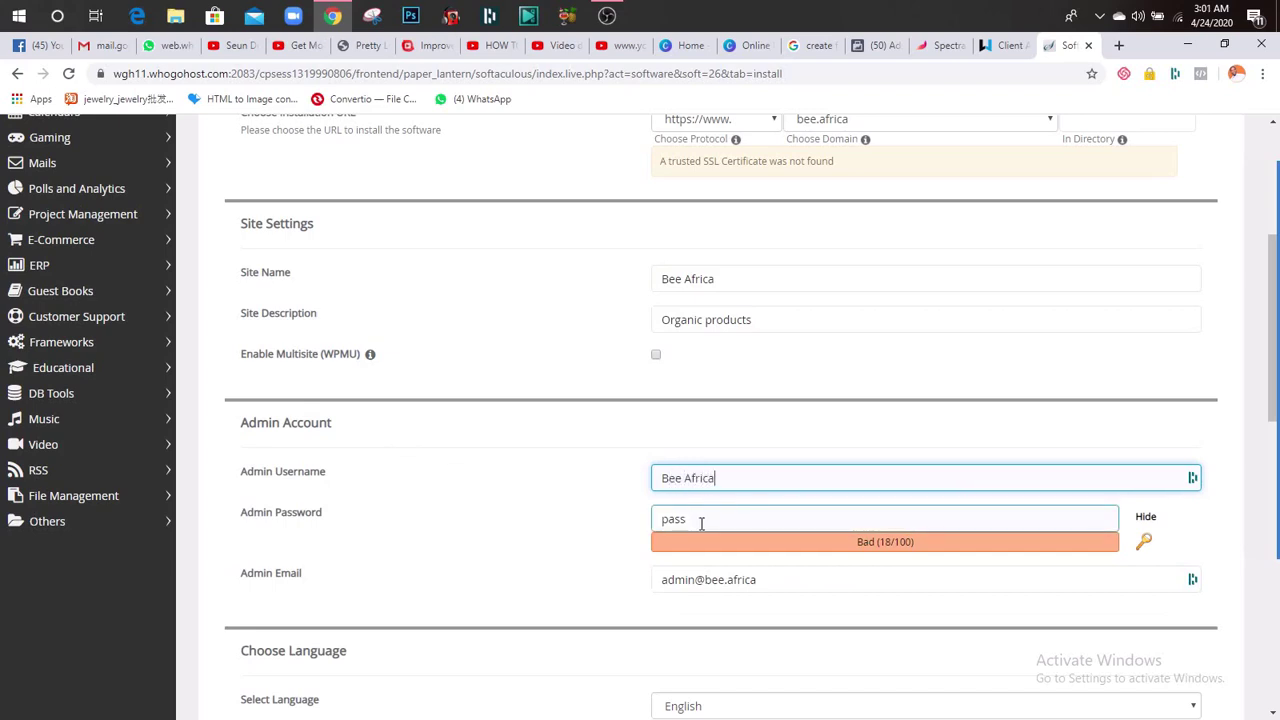
Replace the admin password with a new strong password and toggle Show/Hide to verify it
{"action": "left_click_drag", "start_coordinate": [701, 522], "coordinate": [296, 499]}
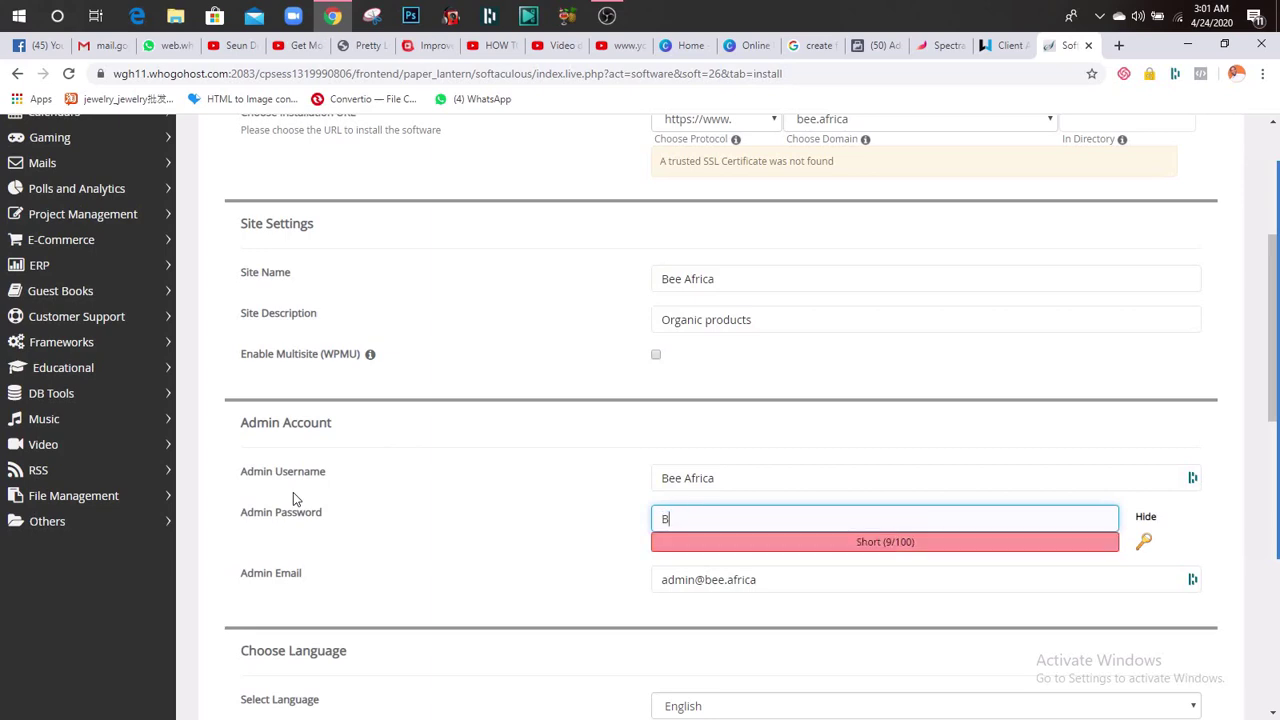
{"action": "left_click", "coordinate": [1146, 518]}
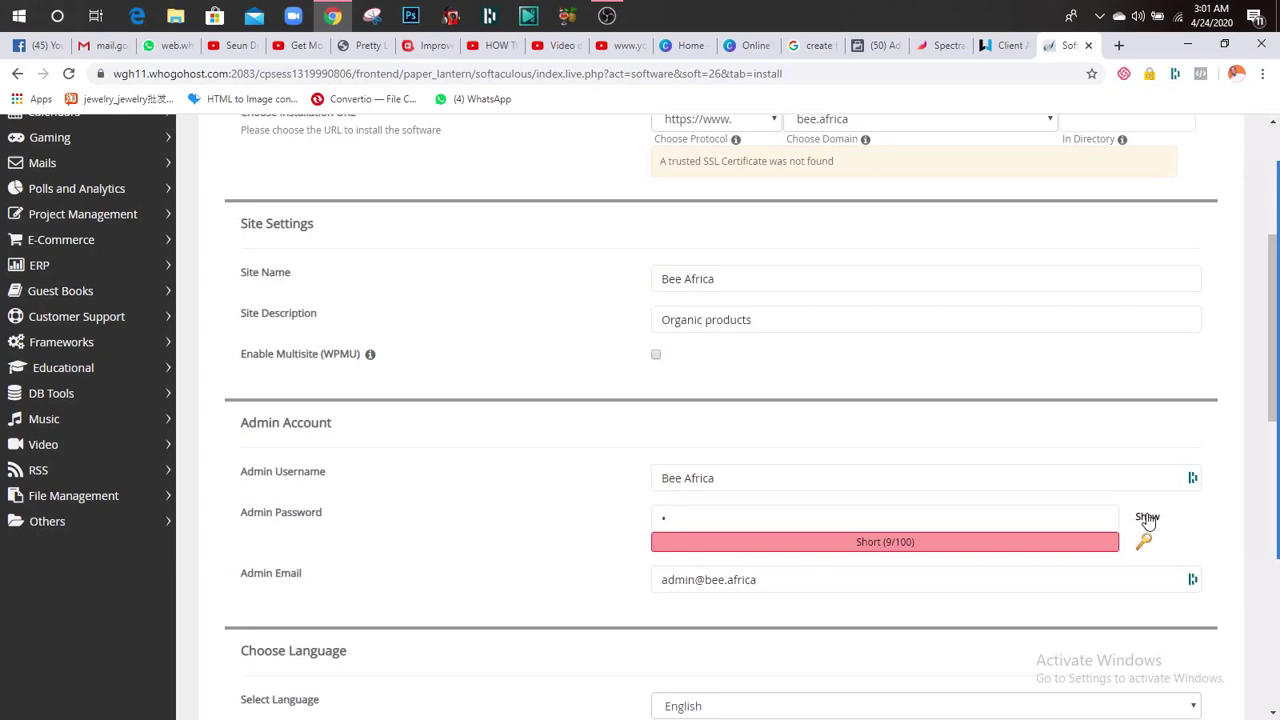
{"action": "left_click", "coordinate": [899, 517]}
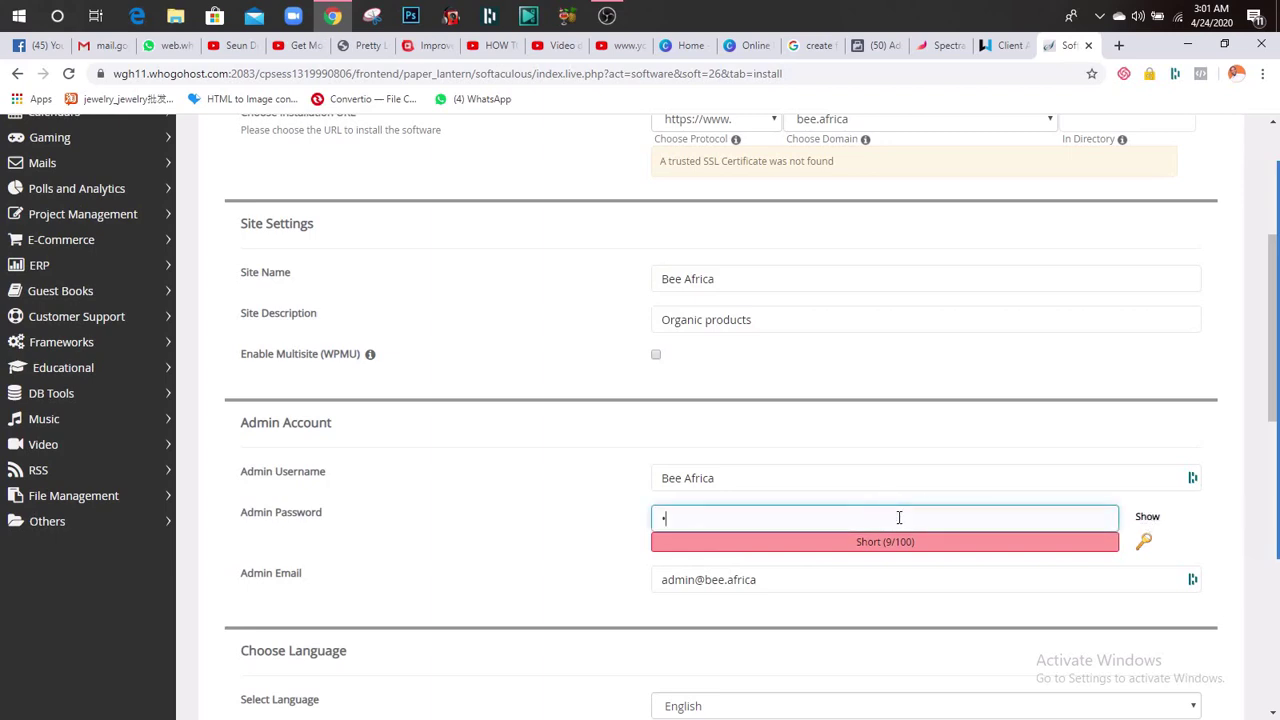
{"action": "key", "text": "BackSpace"}
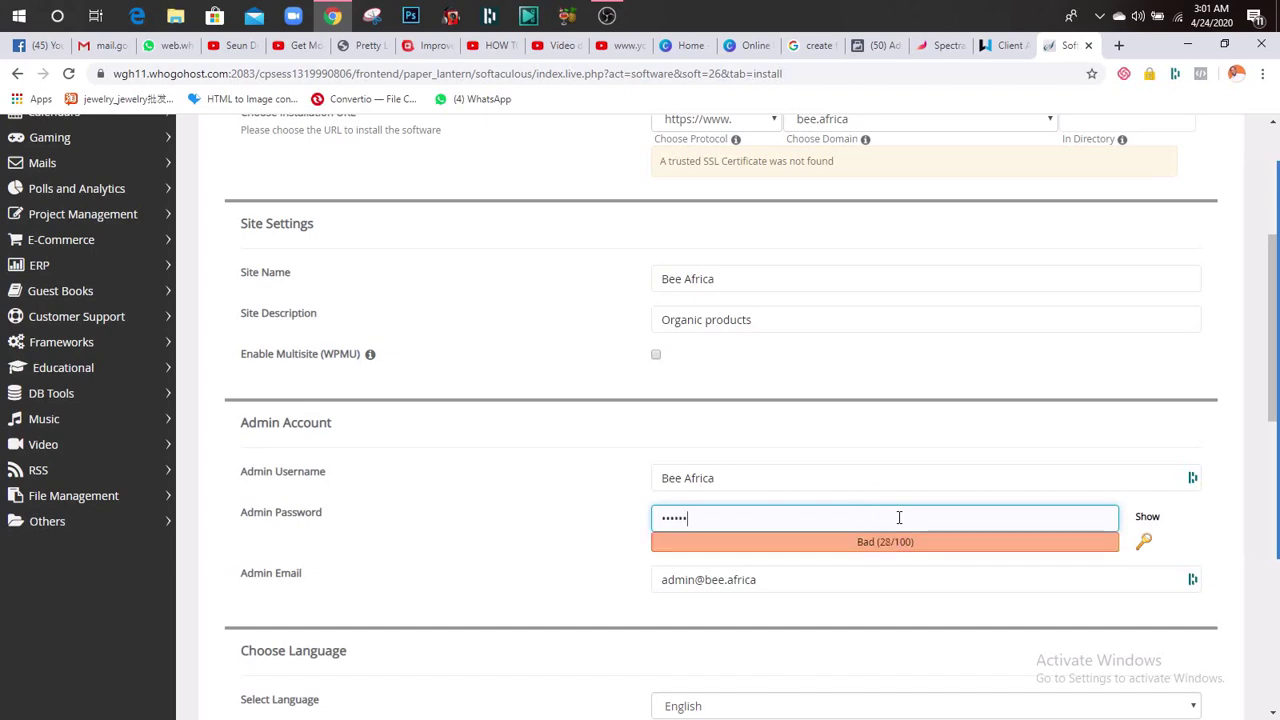
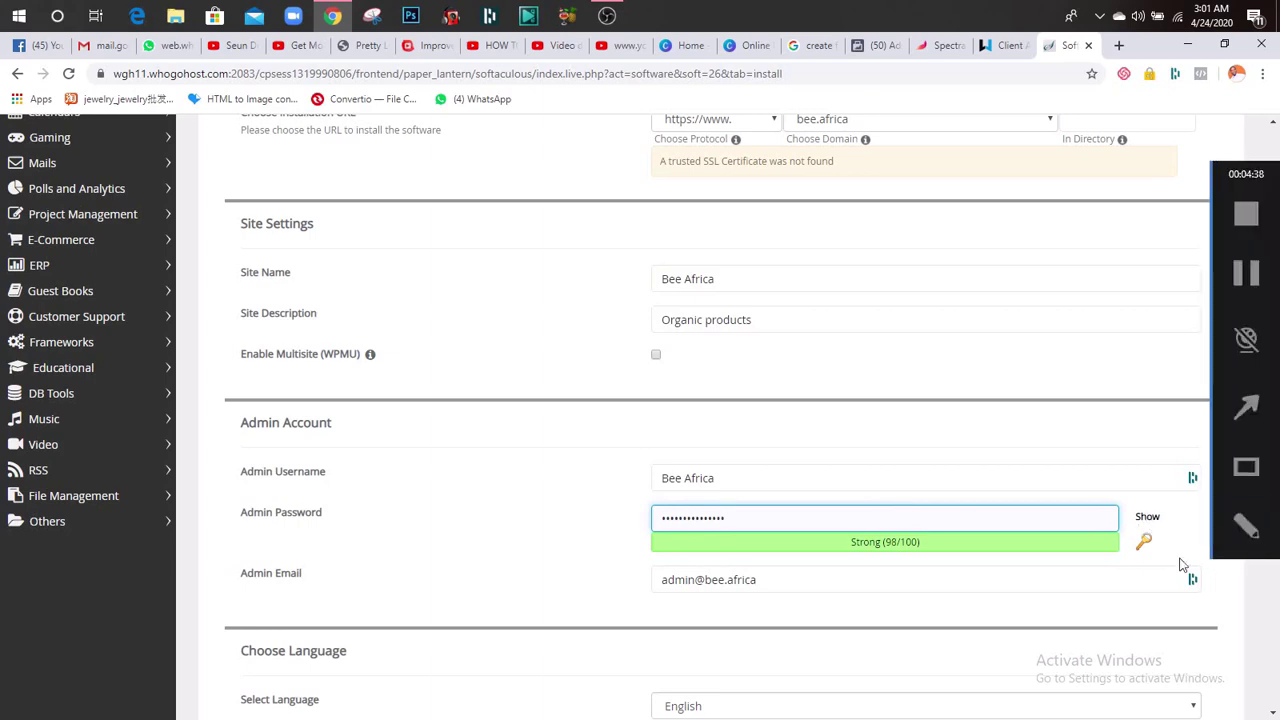
{"action": "left_click", "coordinate": [1143, 522]}
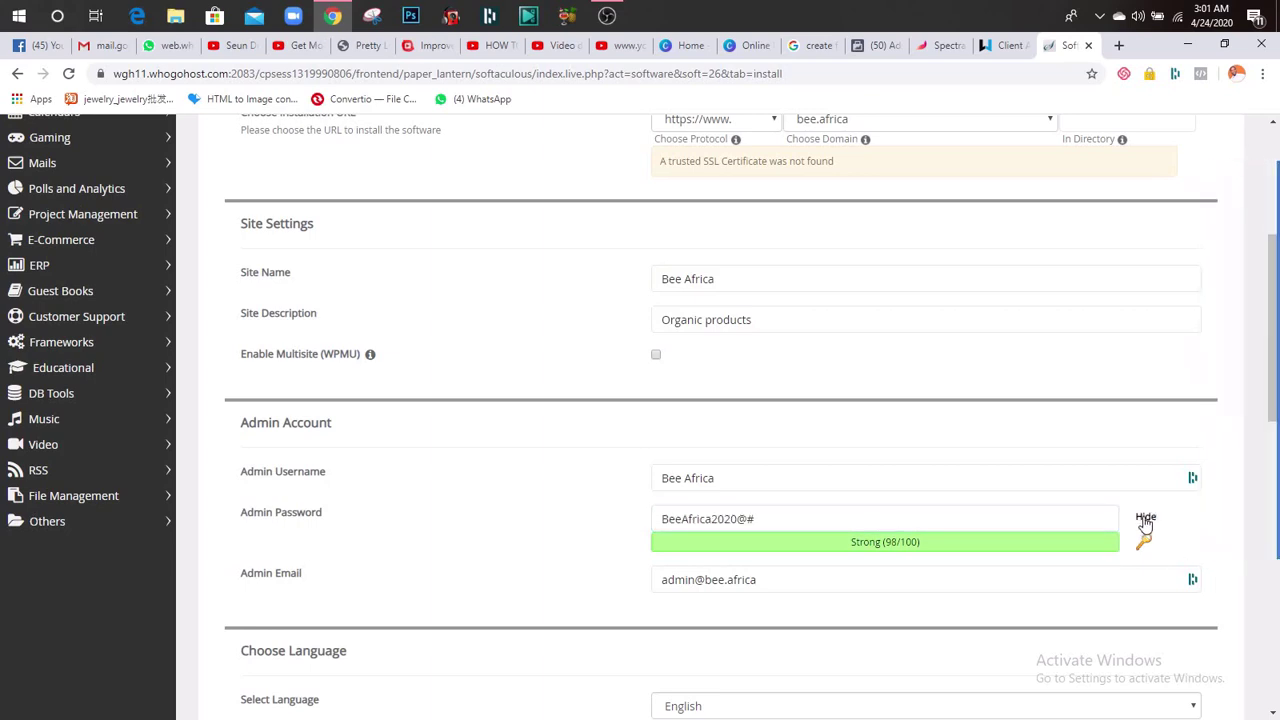
{"action": "left_click", "coordinate": [1145, 520]}
{"action": "left_click", "coordinate": [1145, 520]}
{"action": "left_click", "coordinate": [1145, 520]}
{"action": "left_click", "coordinate": [714, 517]}
Replace the name part of the admin e-mail address with 'info'
{"action": "scroll", "coordinate": [714, 520], "scroll_direction": "down", "scroll_amount": 2}
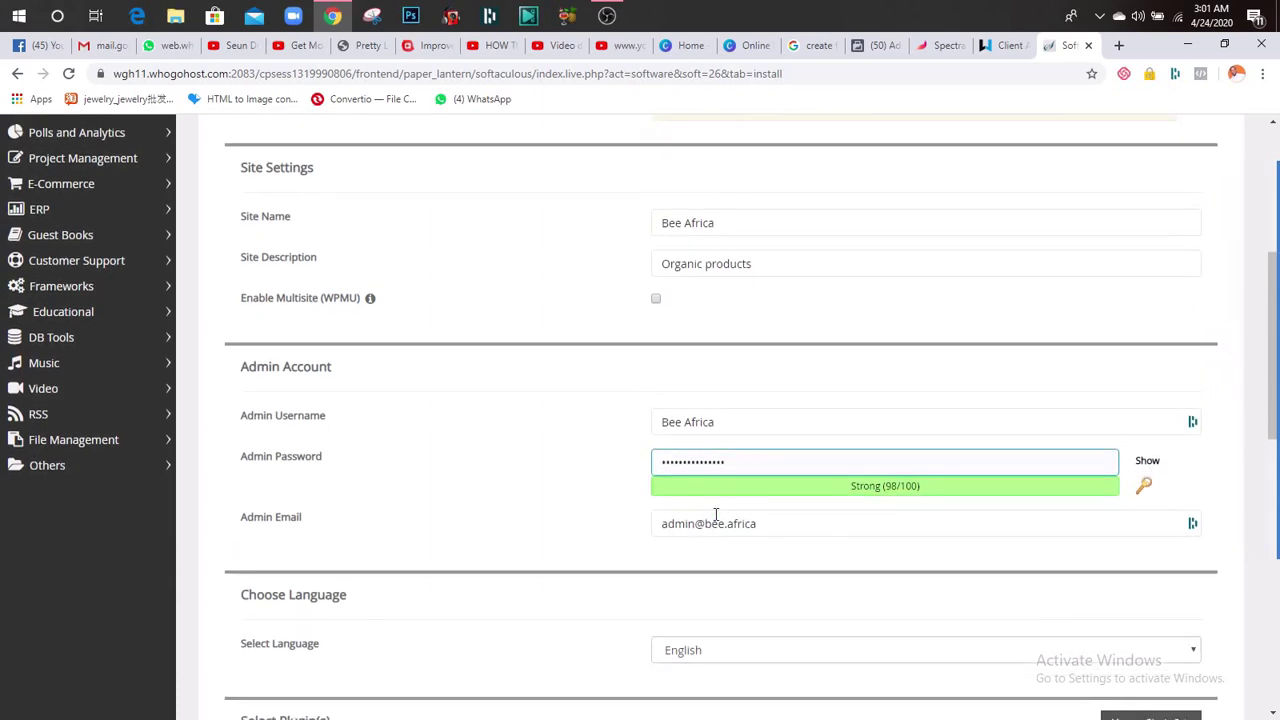
{"action": "left_click", "coordinate": [695, 414]}
{"action": "left_click_drag", "start_coordinate": [695, 414], "coordinate": [449, 397]}
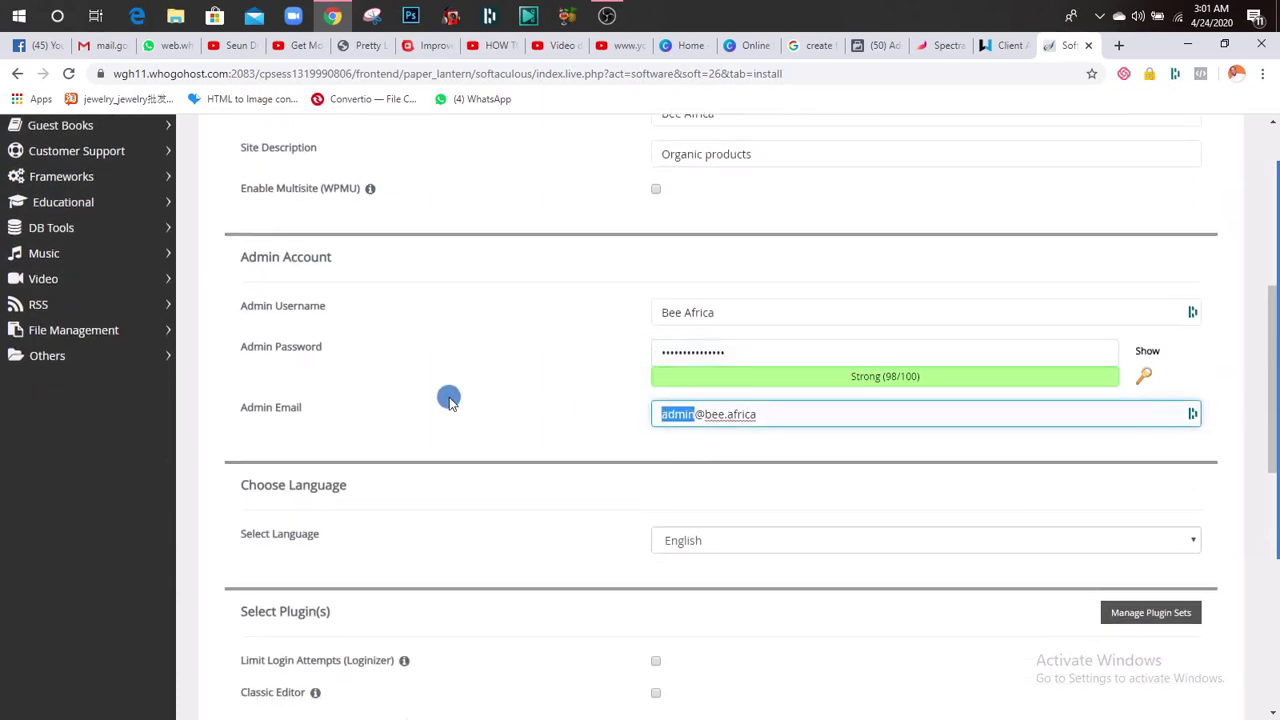
{"action": "type", "text": "info"}
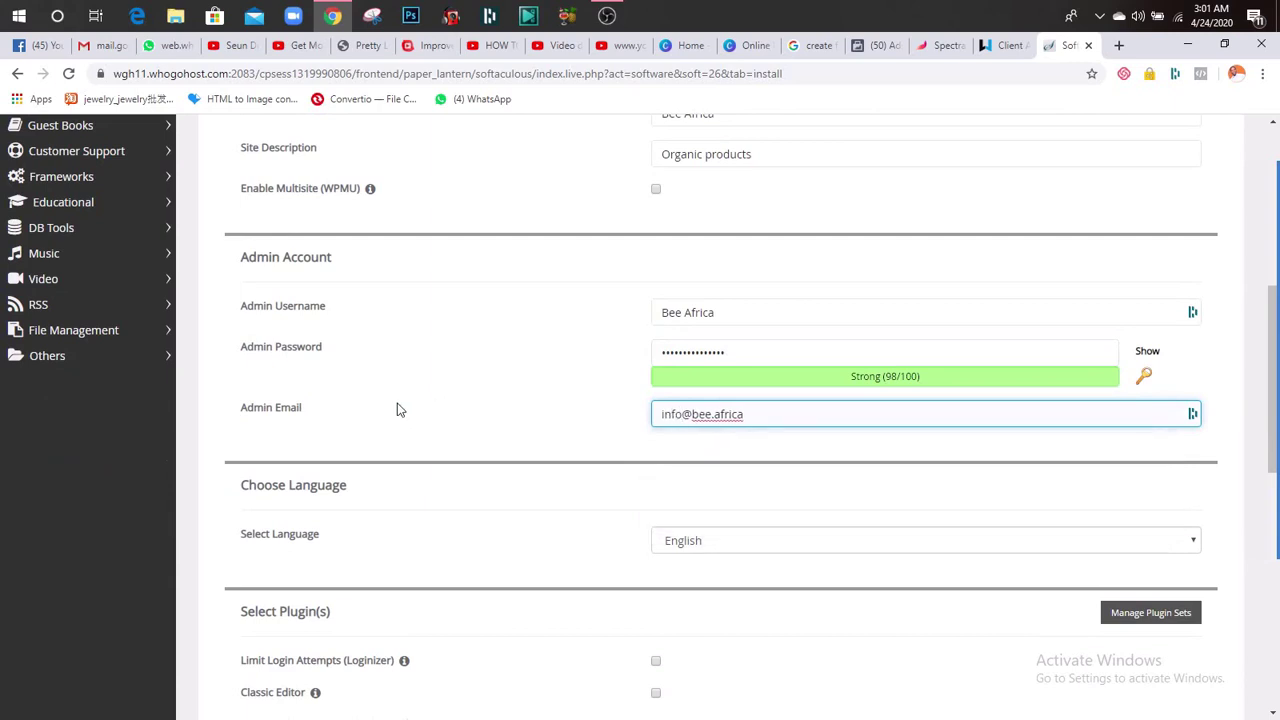
{"action": "scroll", "coordinate": [589, 491], "scroll_direction": "down", "scroll_amount": 3}
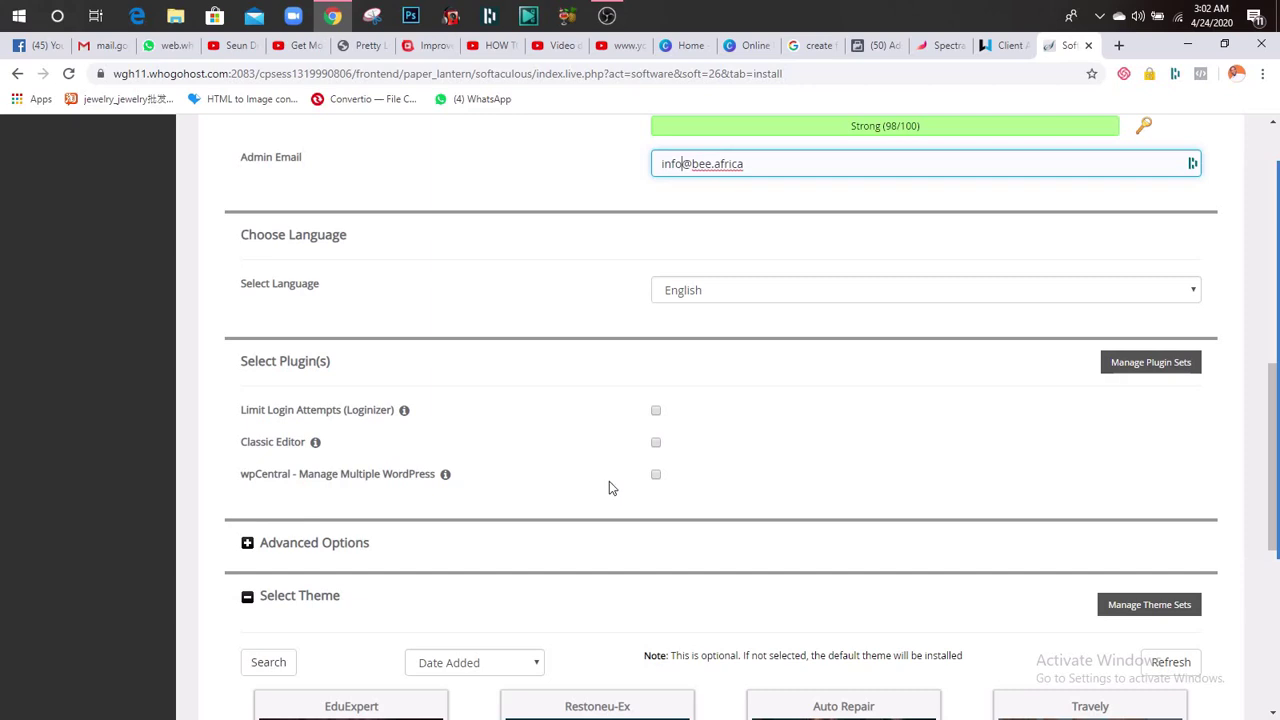
Select the Restoneu-Ex theme and submit the WordPress installation
{"action": "scroll", "coordinate": [818, 423], "scroll_direction": "down", "scroll_amount": 3}
{"action": "scroll", "coordinate": [818, 423], "scroll_direction": "down", "scroll_amount": 2}
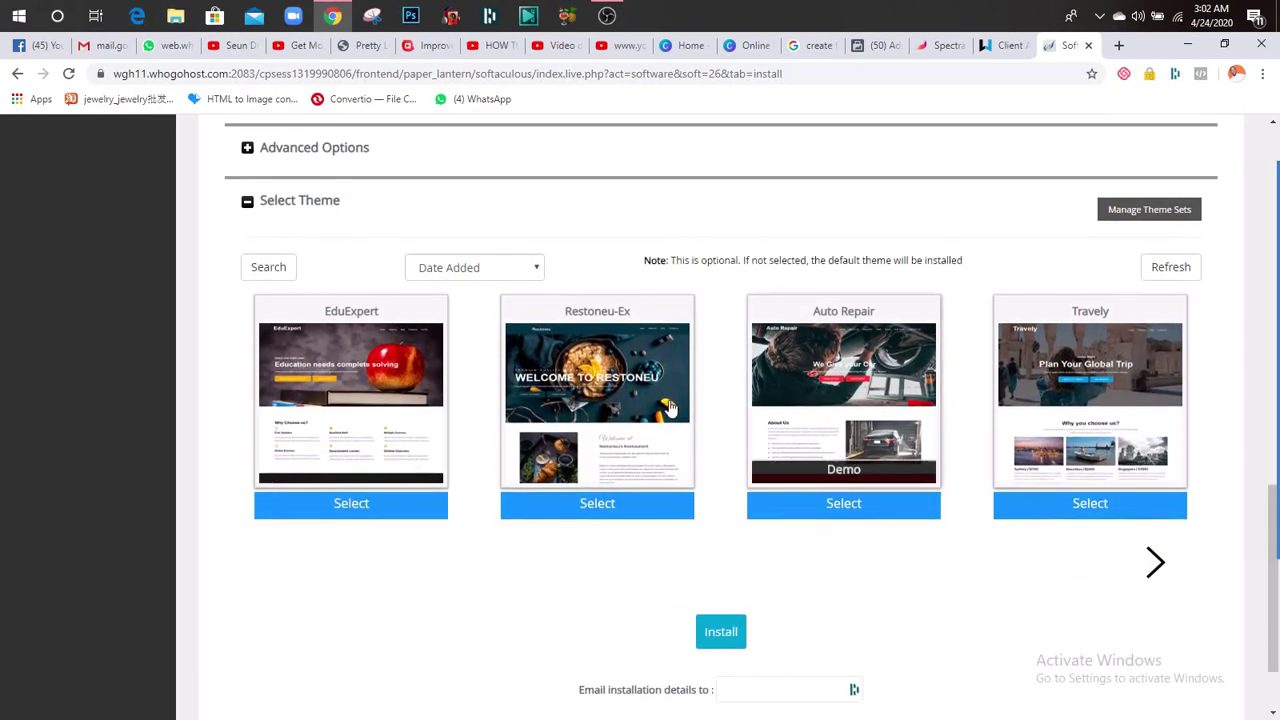
{"action": "left_click", "coordinate": [610, 383]}
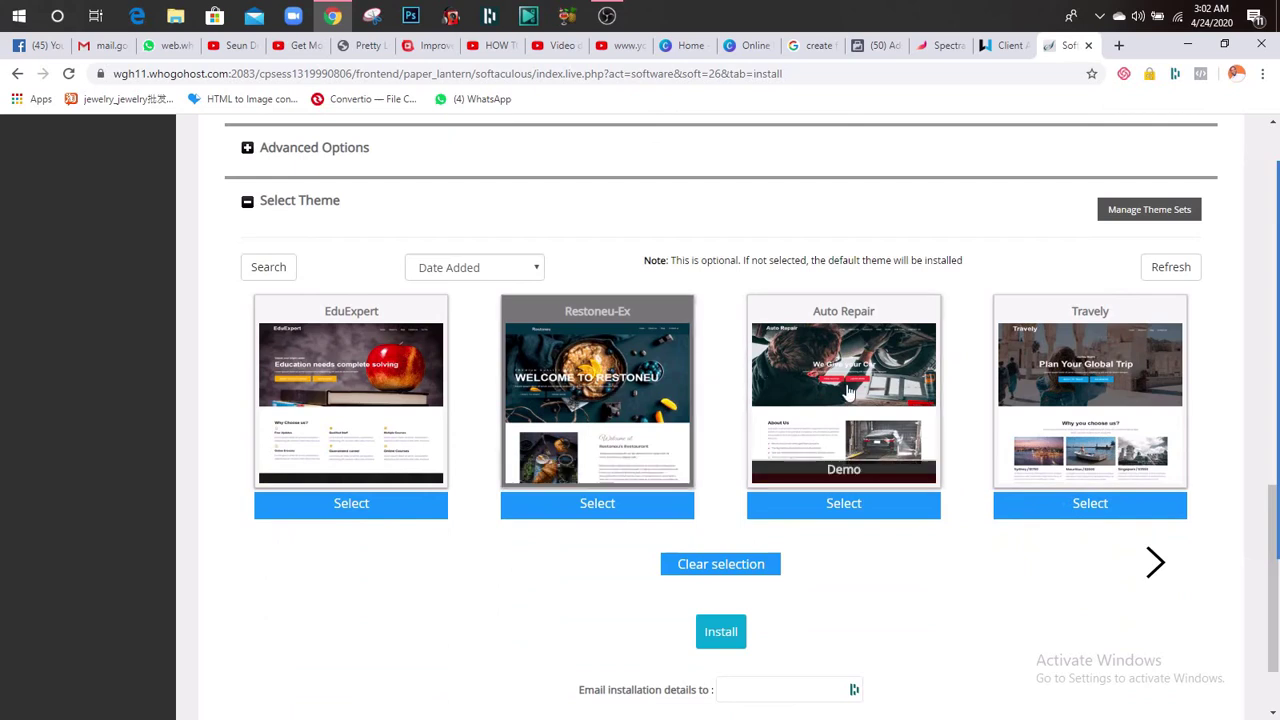
{"action": "left_click", "coordinate": [712, 636]}
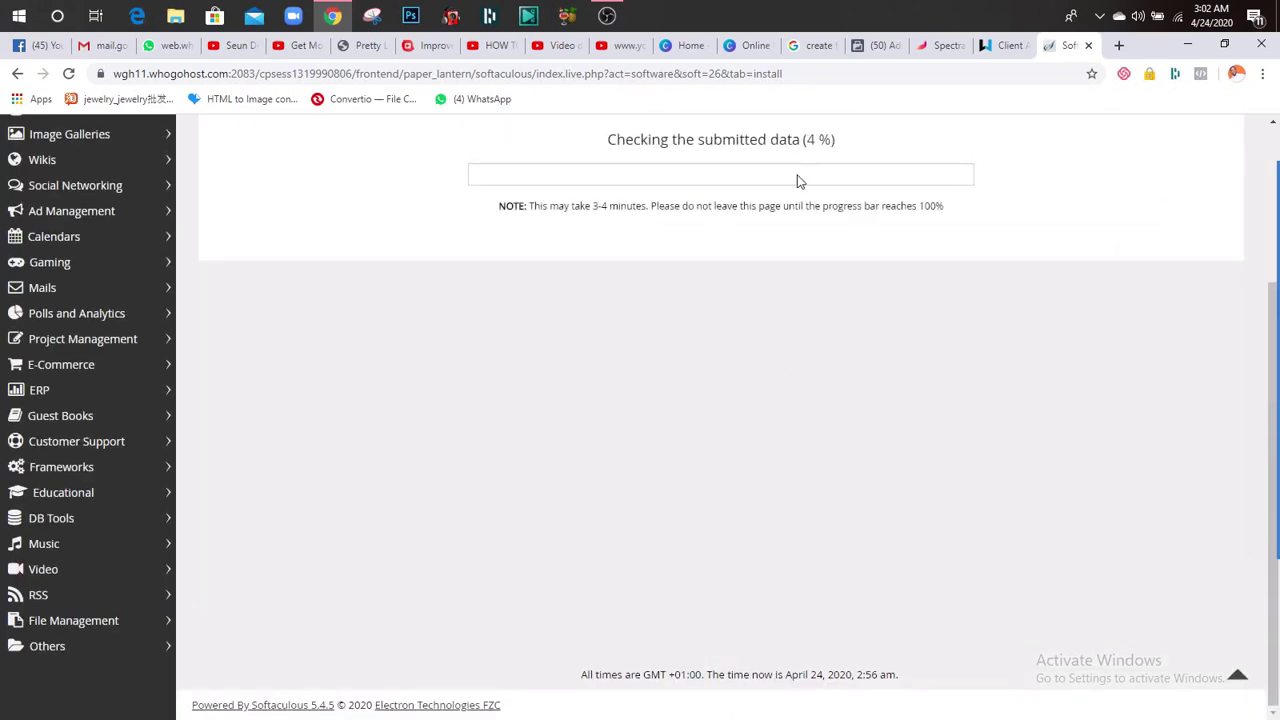
Wait for the installation to reach 100% and the Congratulations page to appear
{"action": "left_click", "coordinate": [1245, 272]}
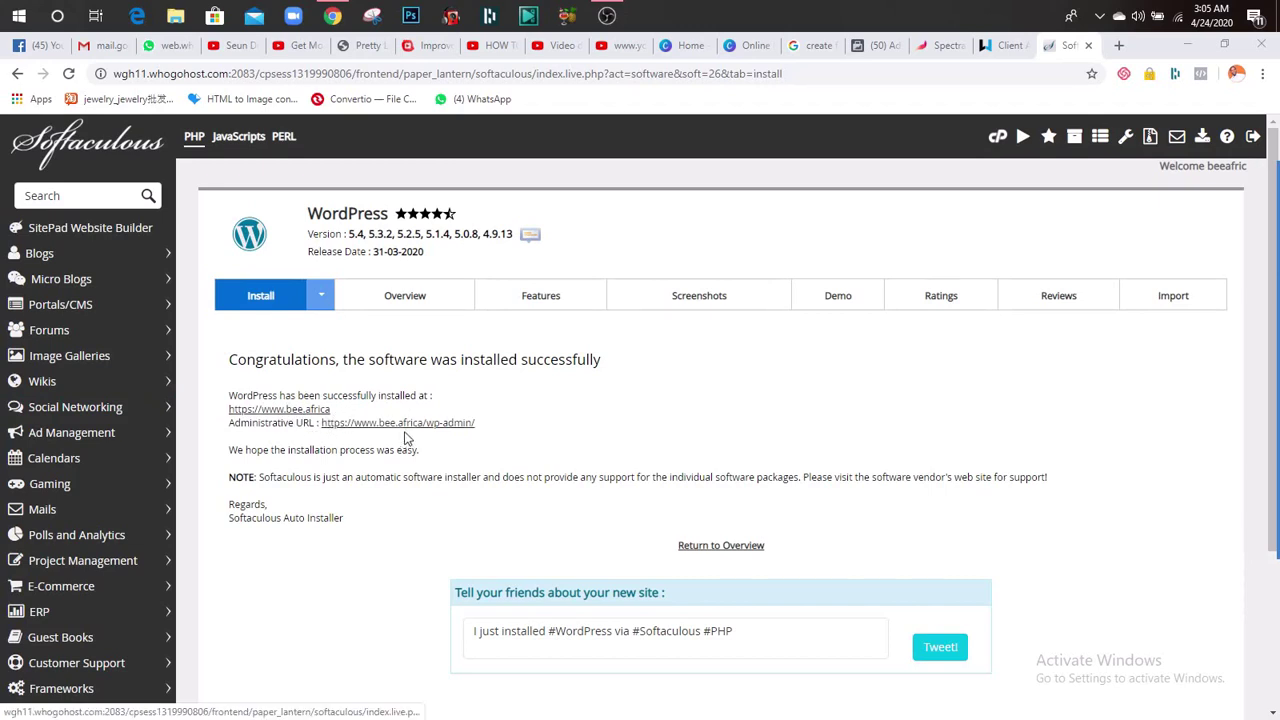
Open the new bee.africa home page in a new tab and retry the unreachable page
{"action": "left_click", "coordinate": [312, 413]}
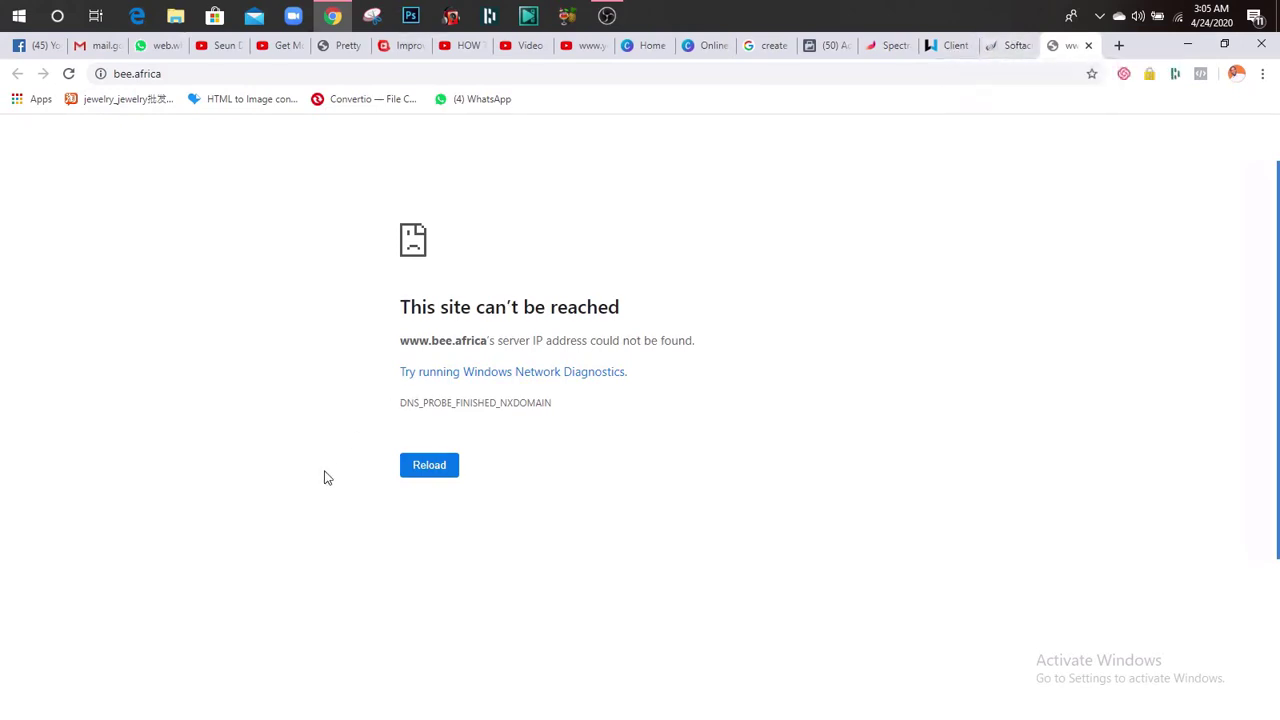
{"action": "left_click", "coordinate": [429, 468]}
{"action": "left_click", "coordinate": [990, 48]}
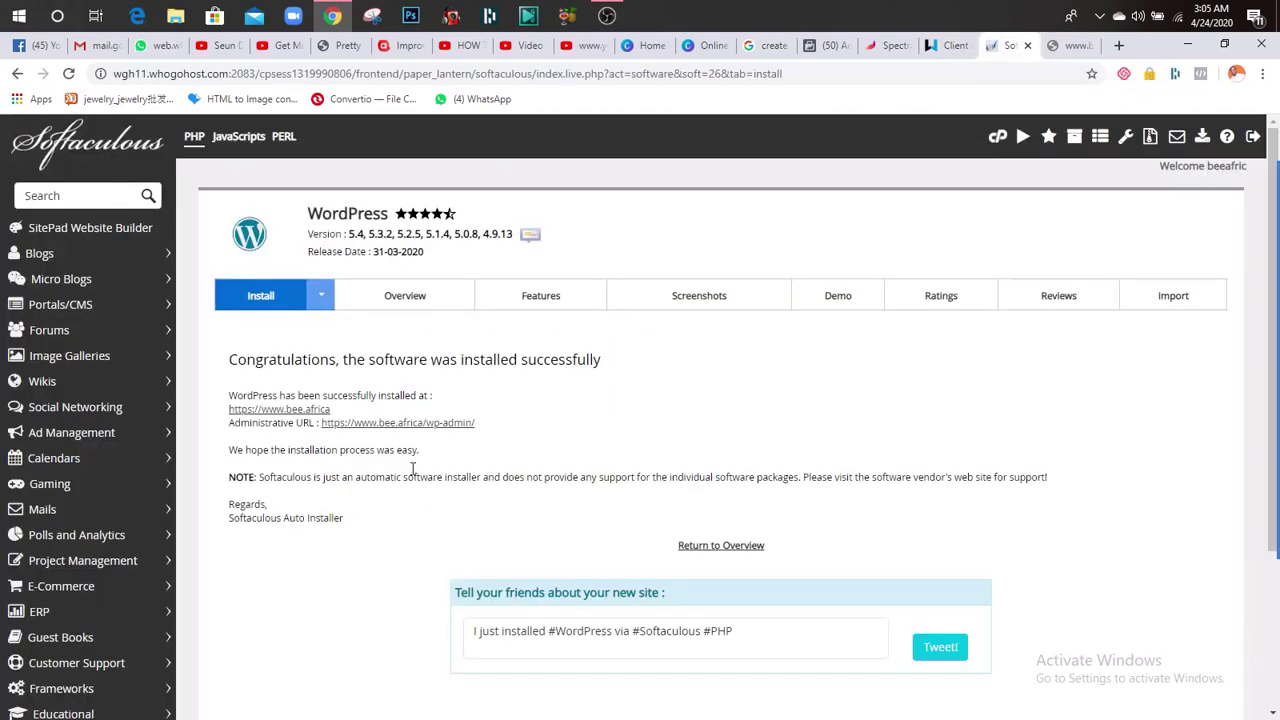
Open the wp-admin login in a new tab, retry the site, and return to the Softaculous summary
{"action": "left_click", "coordinate": [397, 424]}
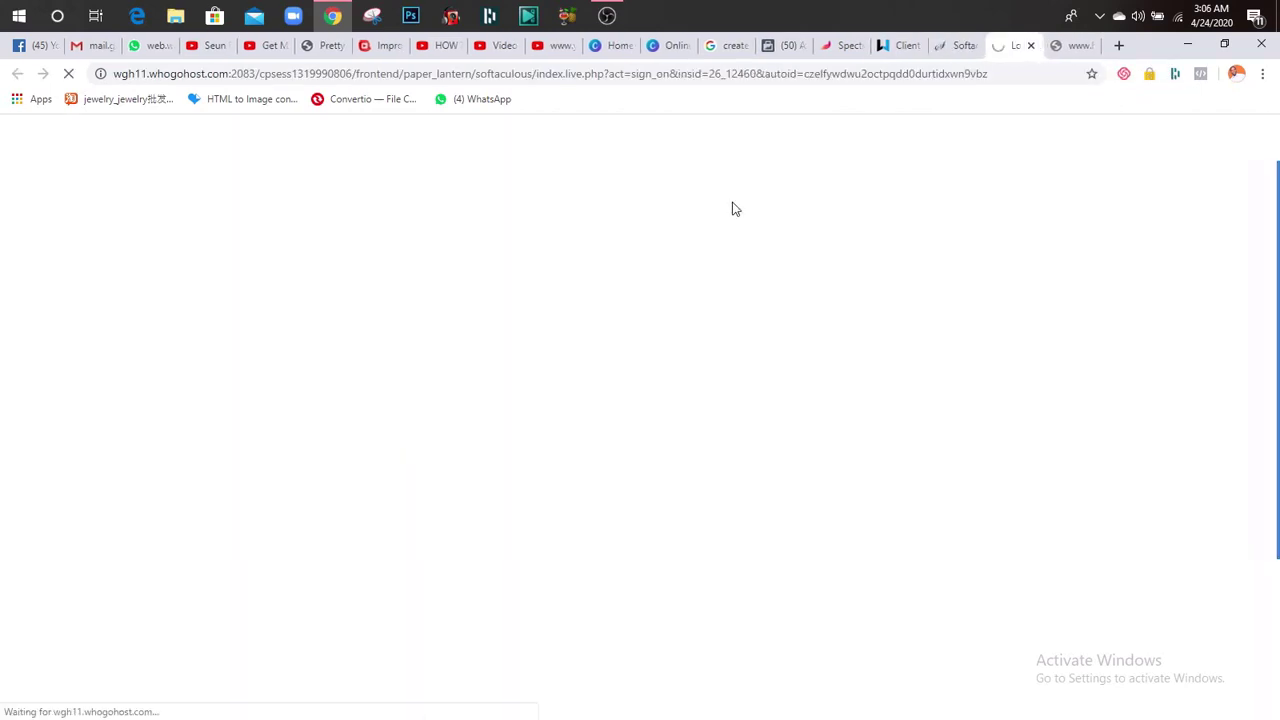
{"action": "left_click", "coordinate": [1058, 45]}
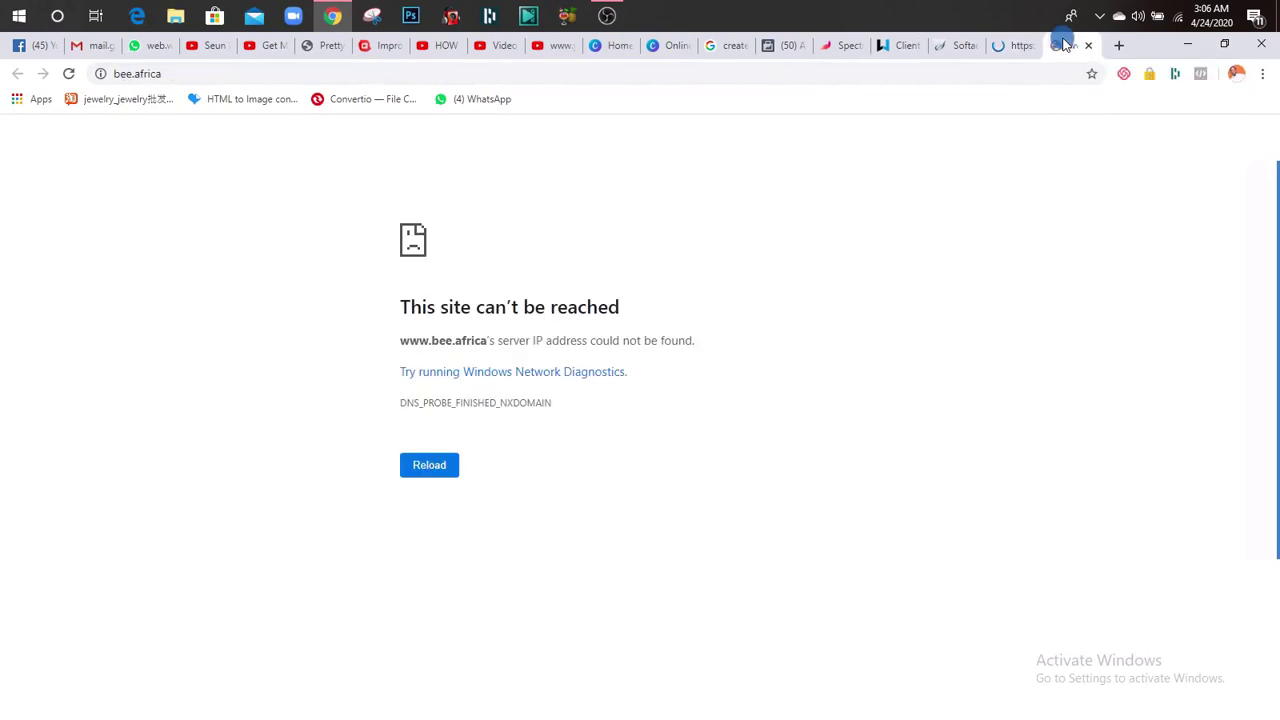
{"action": "left_click", "coordinate": [441, 466]}
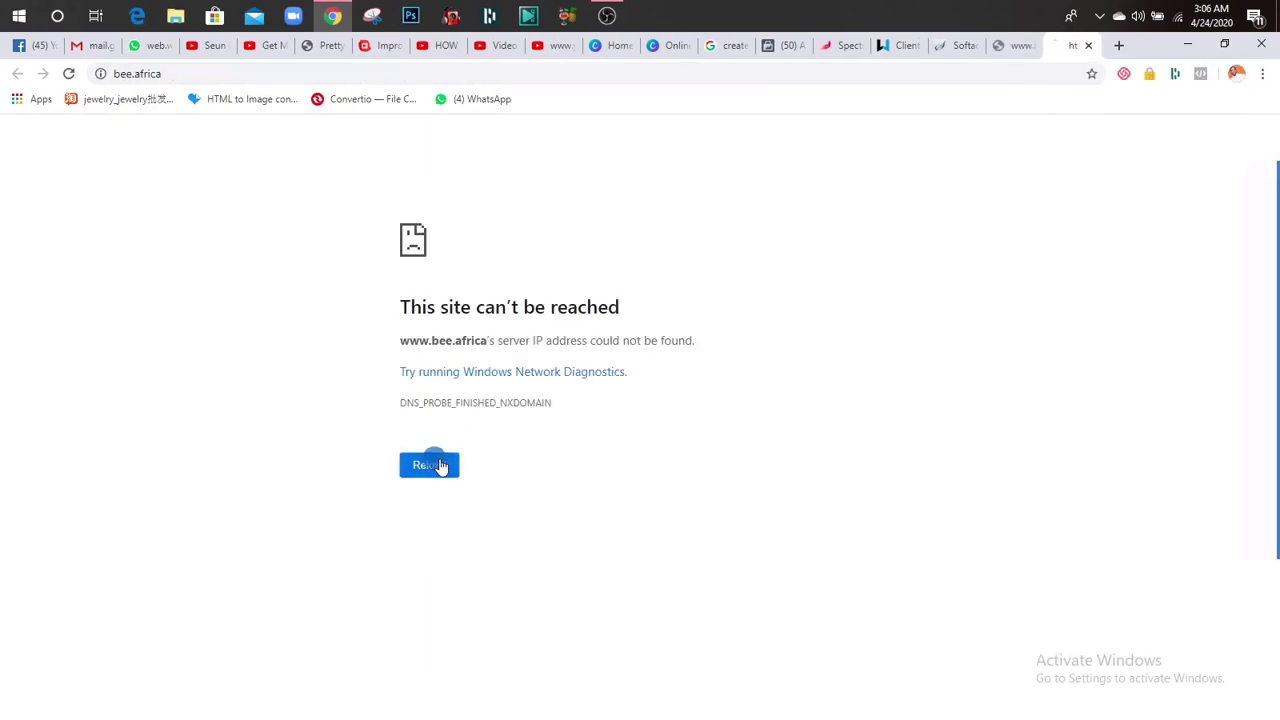
{"action": "left_click", "coordinate": [1008, 52]}
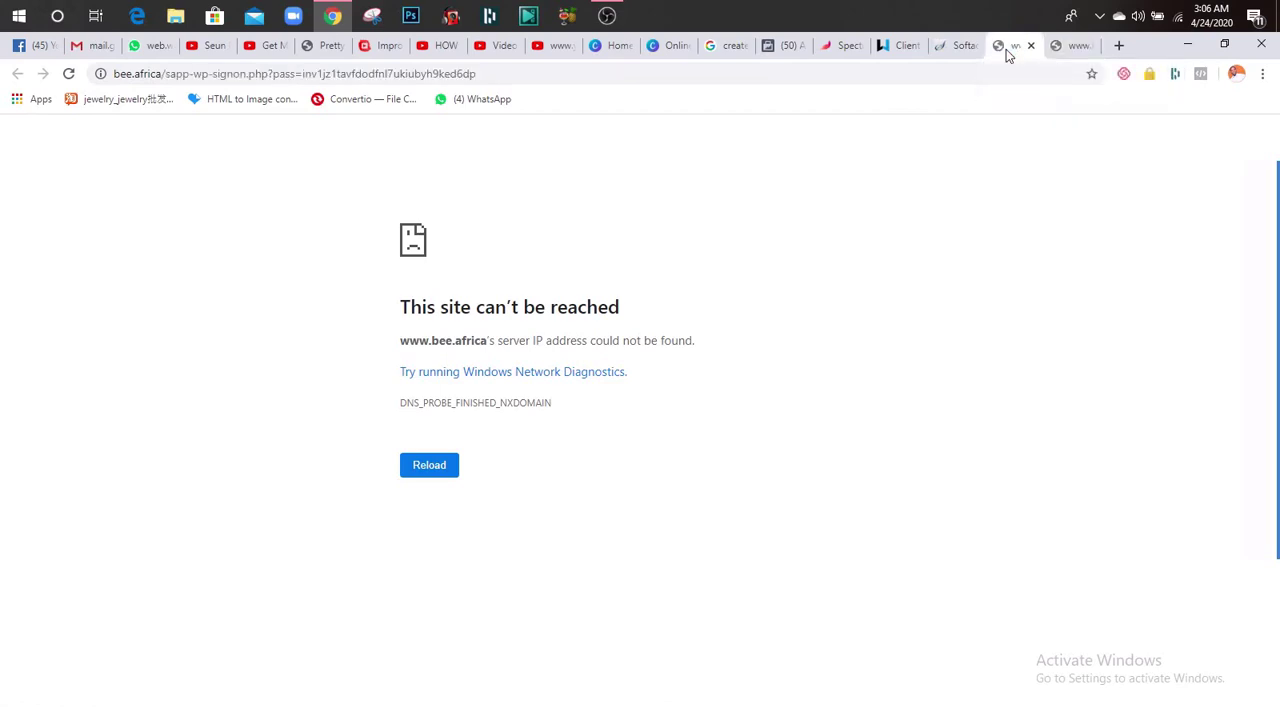
{"action": "left_click", "coordinate": [949, 48]}
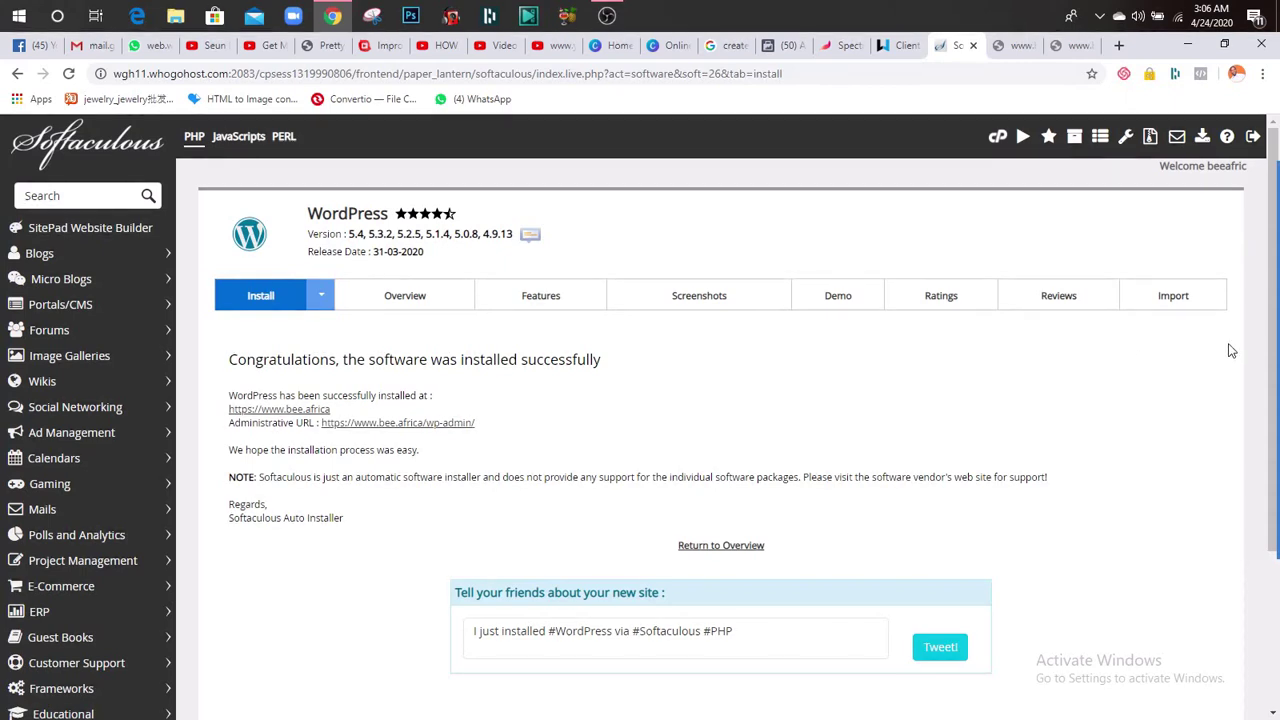
{"action": "mouse_move", "coordinate": [1262, 342]}
{"action": "left_click", "coordinate": [1250, 275]}
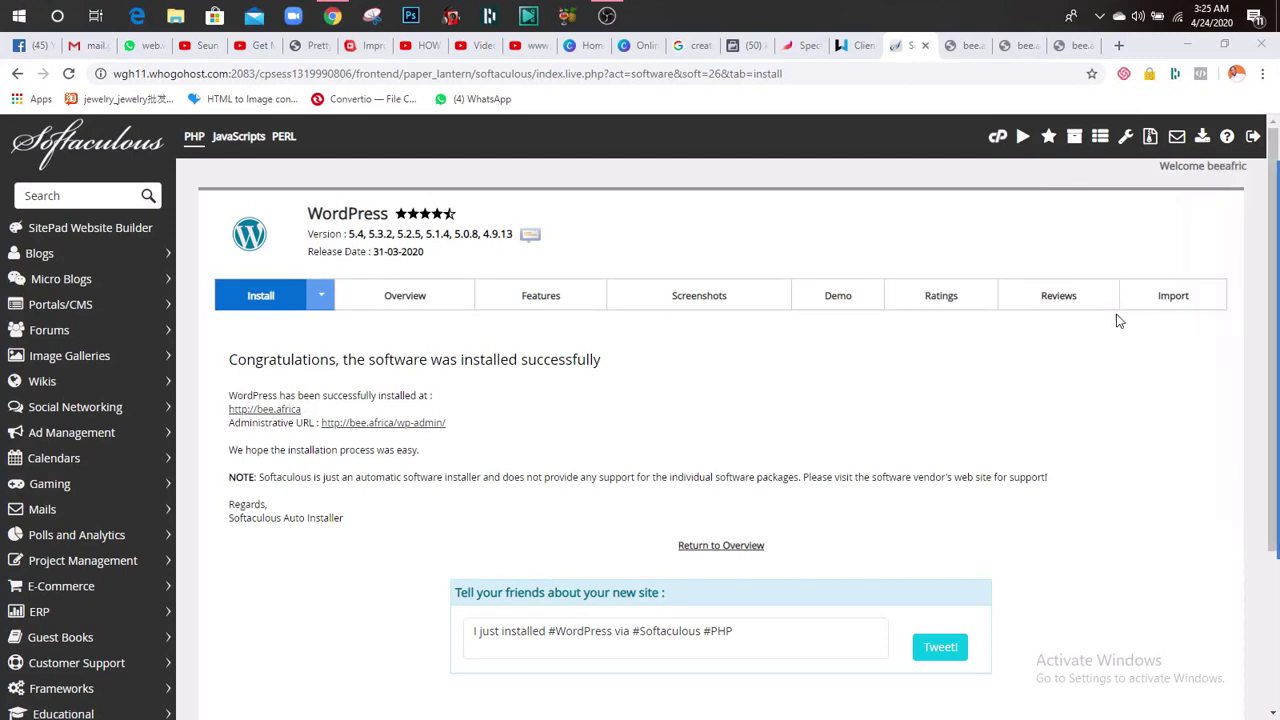
{"action": "mouse_move", "coordinate": [1250, 258]}
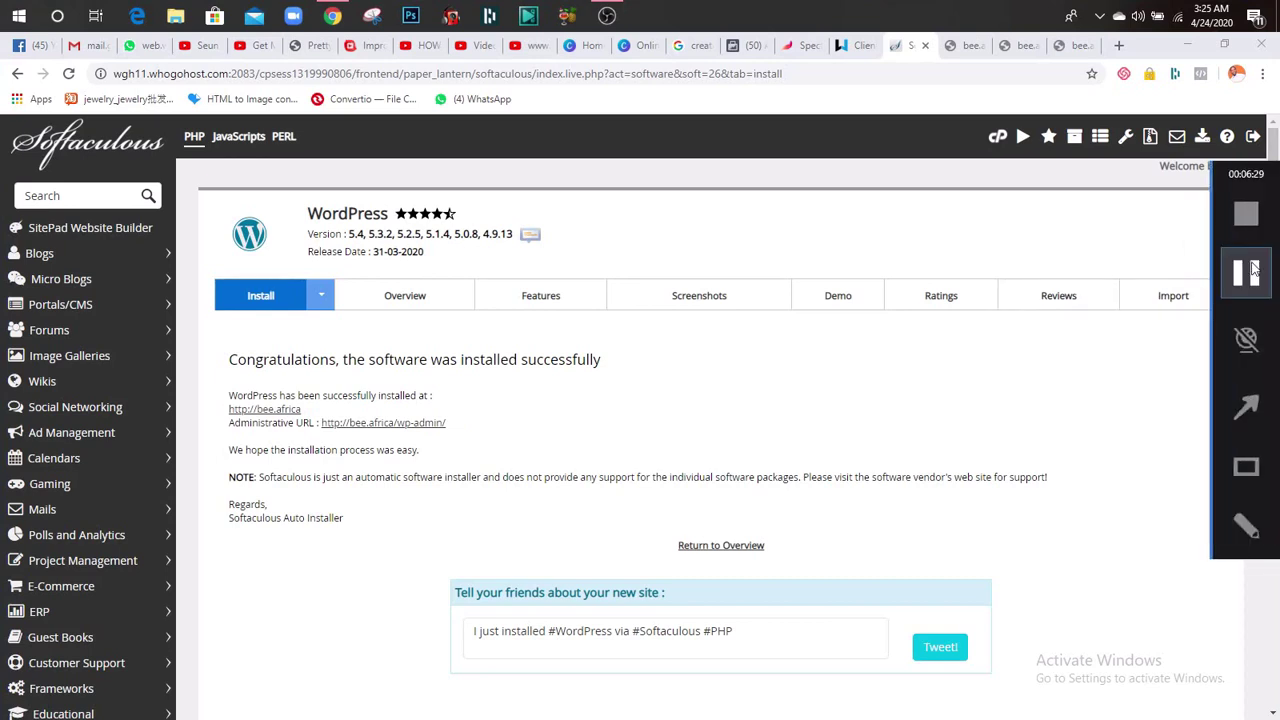